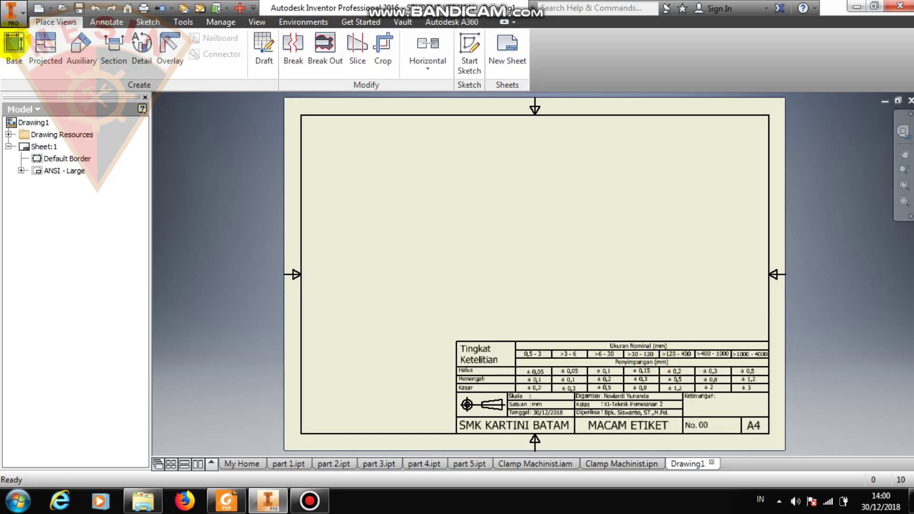
# - Start a shaded base view of the Clamp Machinist presentation's Explosion1 and orient it isometrically in the upper part of the sheet
pyautogui.click(14, 45)
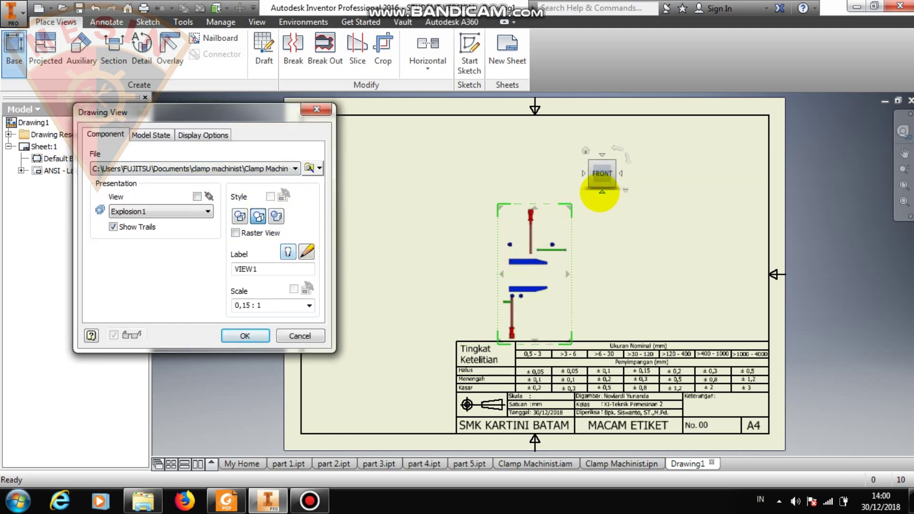
pyautogui.click(601, 179)
pyautogui.click(603, 176)
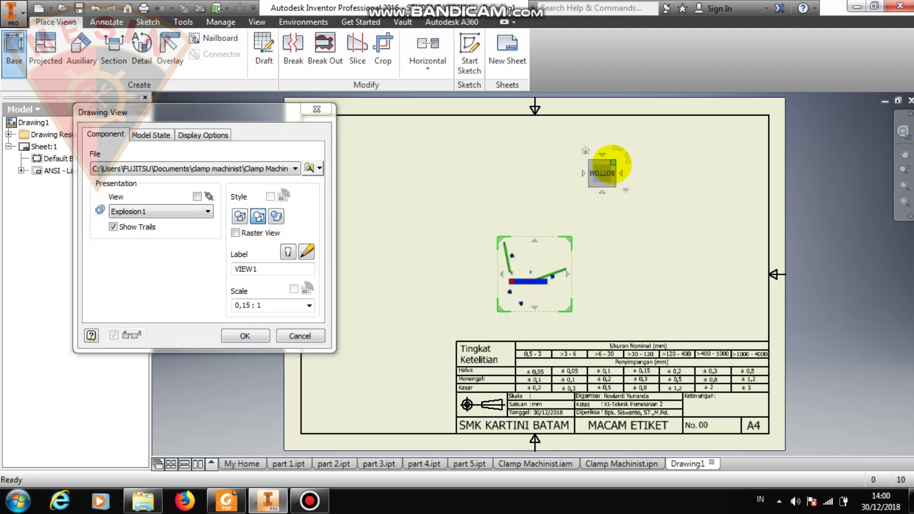
pyautogui.moveTo(612, 164)
pyautogui.mouseDown()
pyautogui.moveTo(595, 179)
pyautogui.moveTo(618, 255)
pyautogui.moveTo(573, 230)
pyautogui.moveTo(578, 219)
pyautogui.mouseUp()
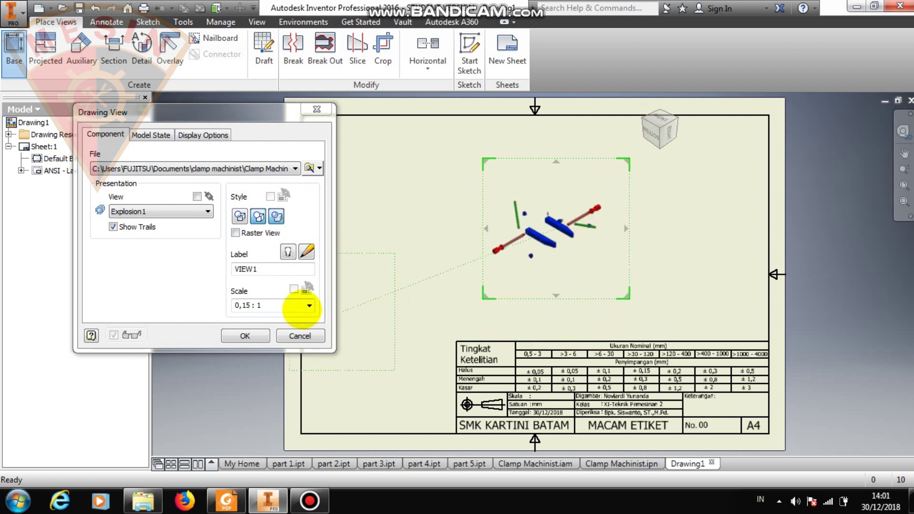
# - Create the exploded view at a scale of 1:3 and move it toward the sheet's right border
pyautogui.click(264, 303)
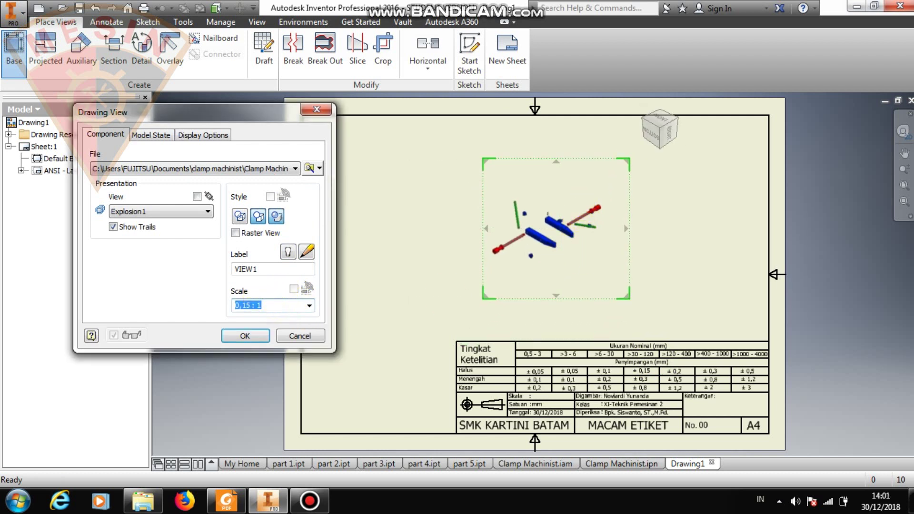
pyautogui.write('2:')
pyautogui.write('1')
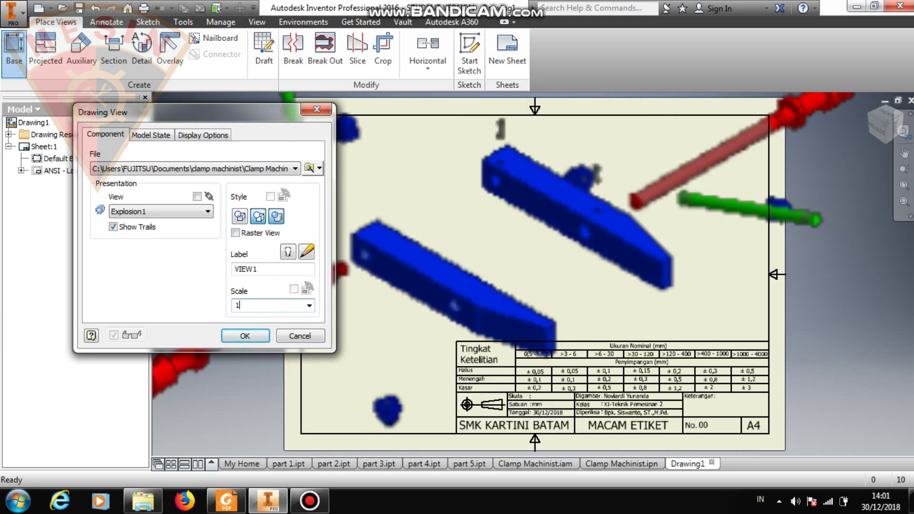
pyautogui.write(':2')
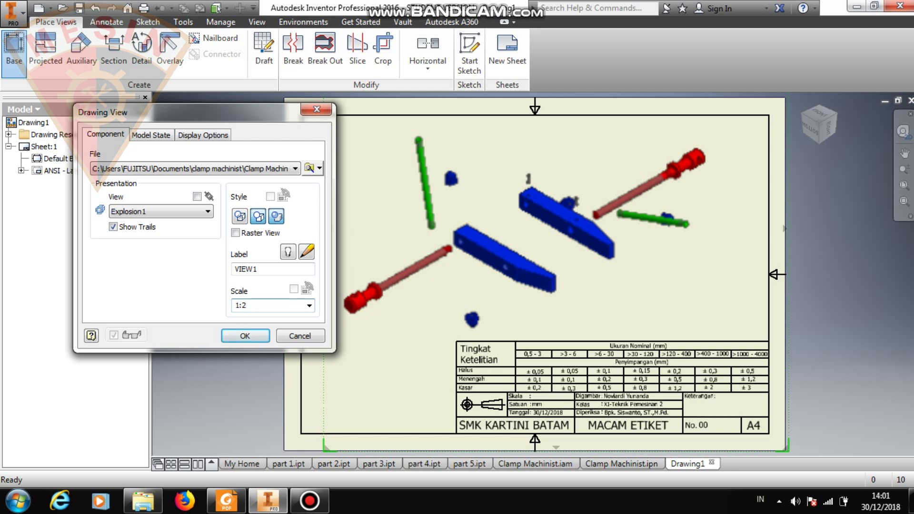
pyautogui.write(',5')
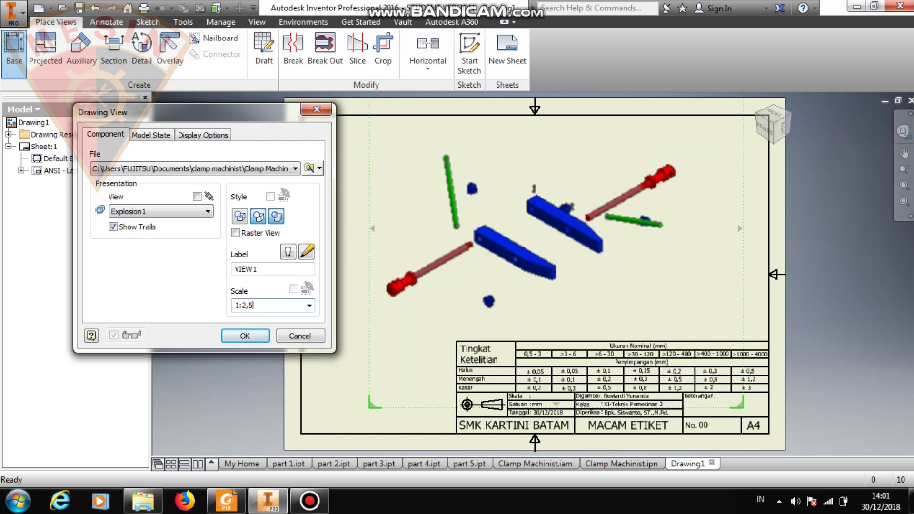
pyautogui.press('BackSpace')
pyautogui.press('BackSpace')
pyautogui.write('3')
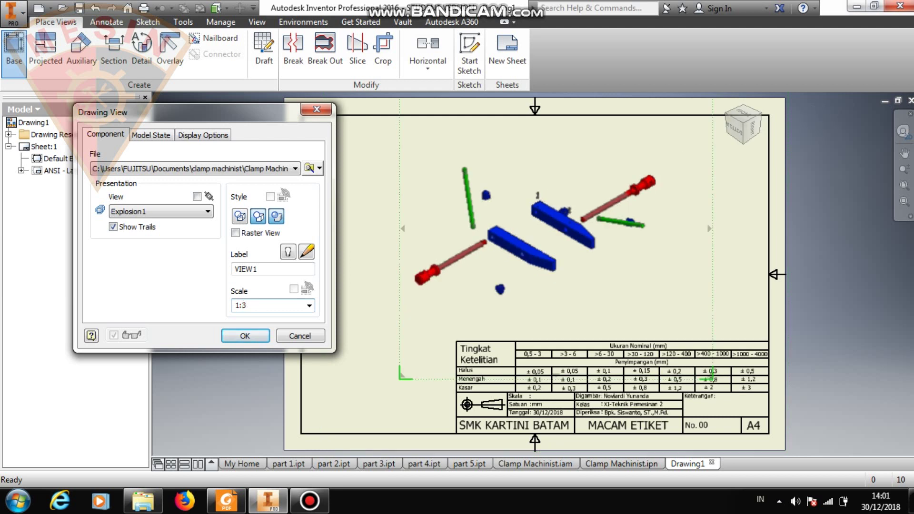
pyautogui.click(233, 336)
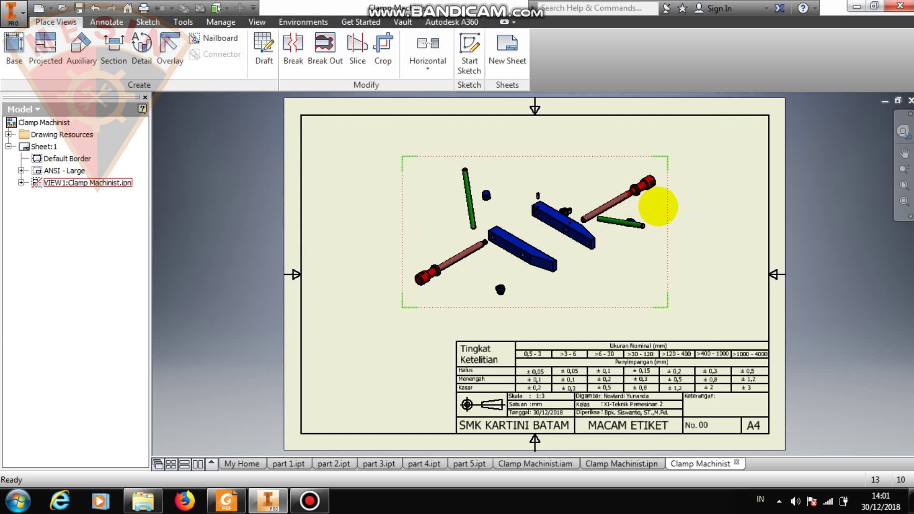
pyautogui.moveTo(675, 204); pyautogui.dragTo(748, 203)
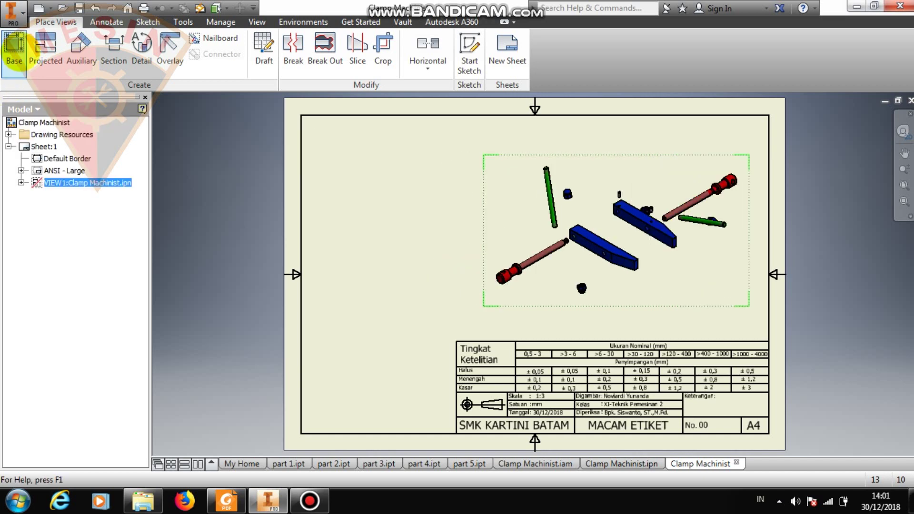
# - Start a second base view using the assembly file Clamp Machinist.iam as its source
pyautogui.click(15, 50)
pyautogui.click(307, 169)
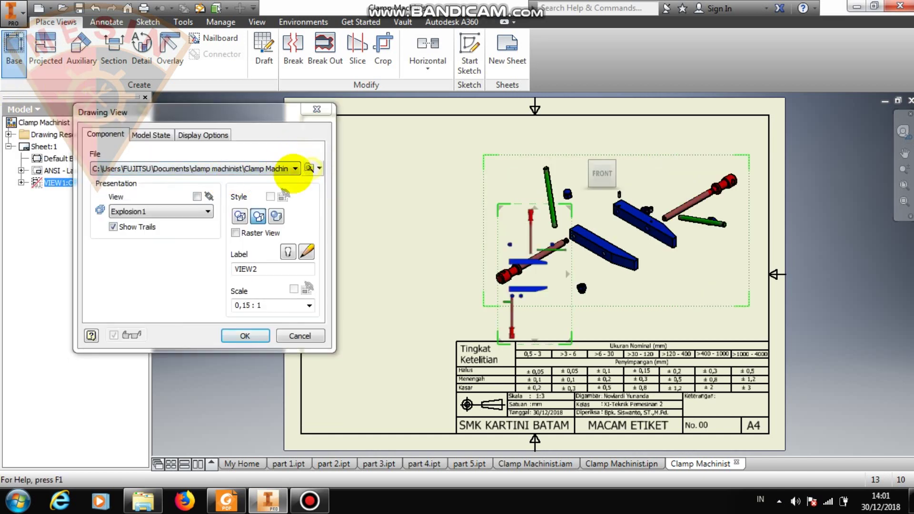
pyautogui.click(224, 86)
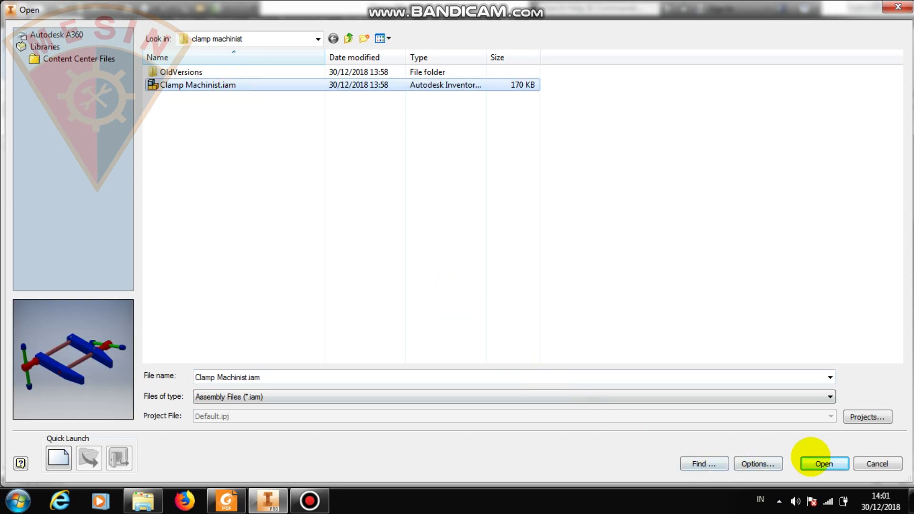
pyautogui.click(820, 462)
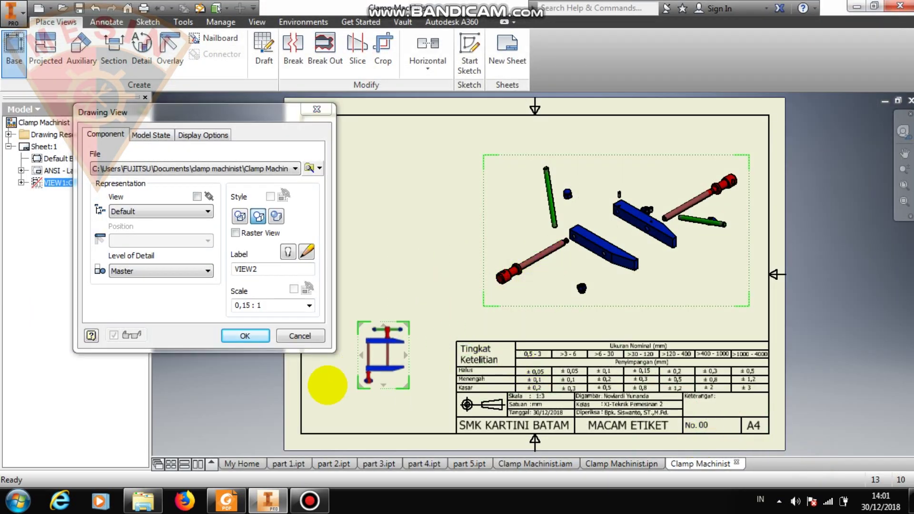
# - Place the assembly view in the sheet's lower-left corner with a shaded isometric orientation
pyautogui.click(295, 410)
pyautogui.moveTo(389, 330); pyautogui.dragTo(376, 312)
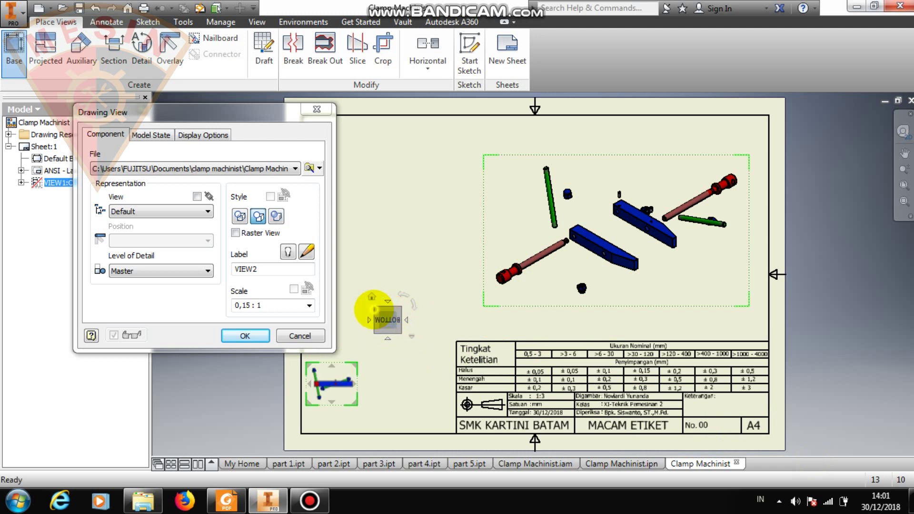
pyautogui.click(373, 315)
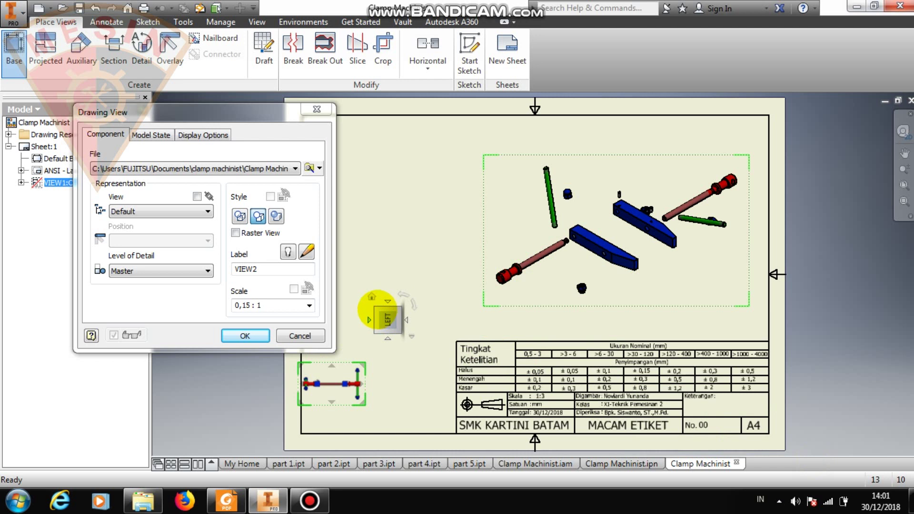
pyautogui.click(377, 308)
pyautogui.moveTo(370, 375); pyautogui.dragTo(415, 379)
# - Set the assembly view's scale to 1:3 and create the view beside the title block
pyautogui.click(269, 303)
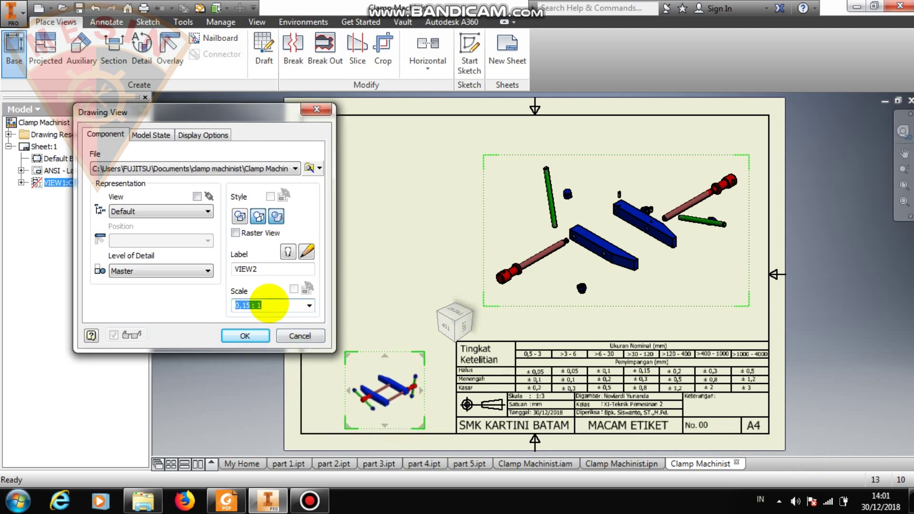
pyautogui.write('2:')
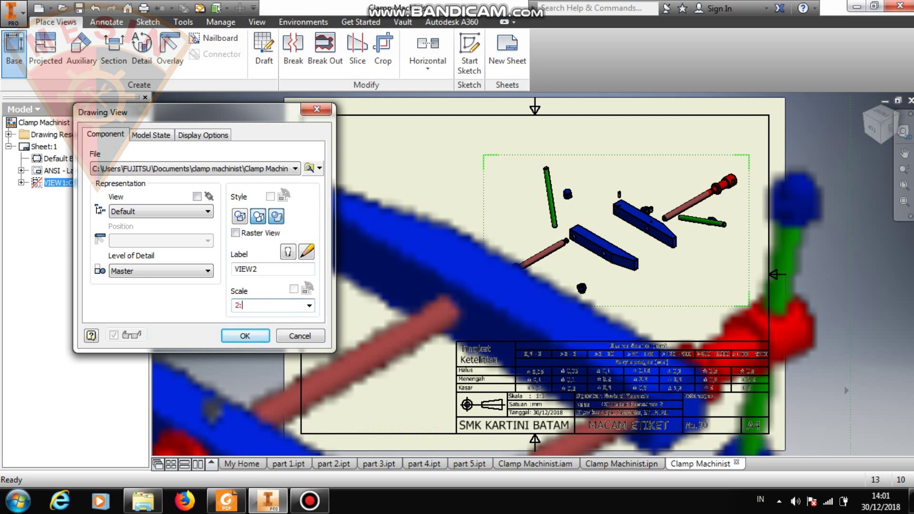
pyautogui.write('1:')
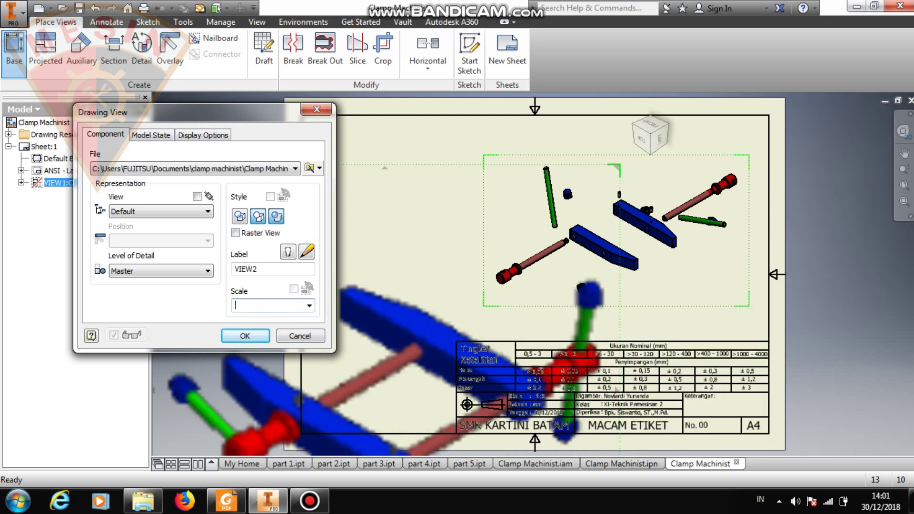
pyautogui.write(':2')
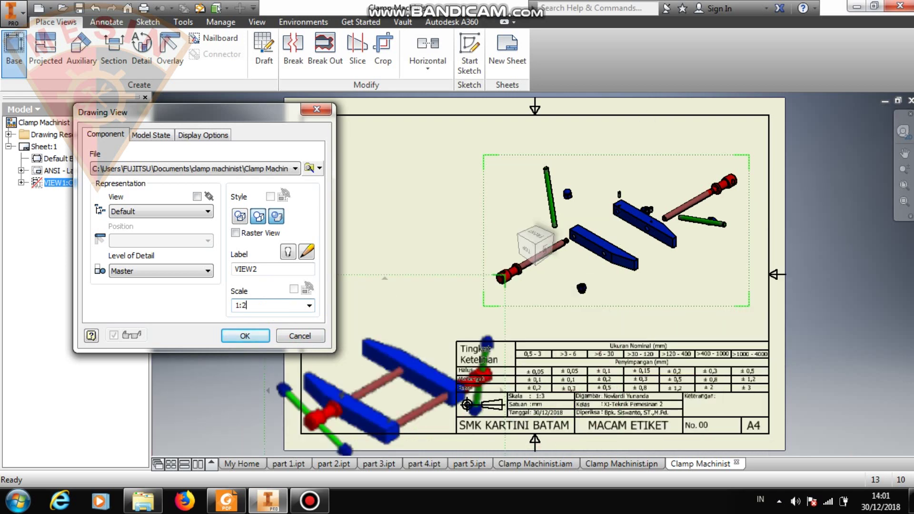
pyautogui.press('BackSpace')
pyautogui.write('3')
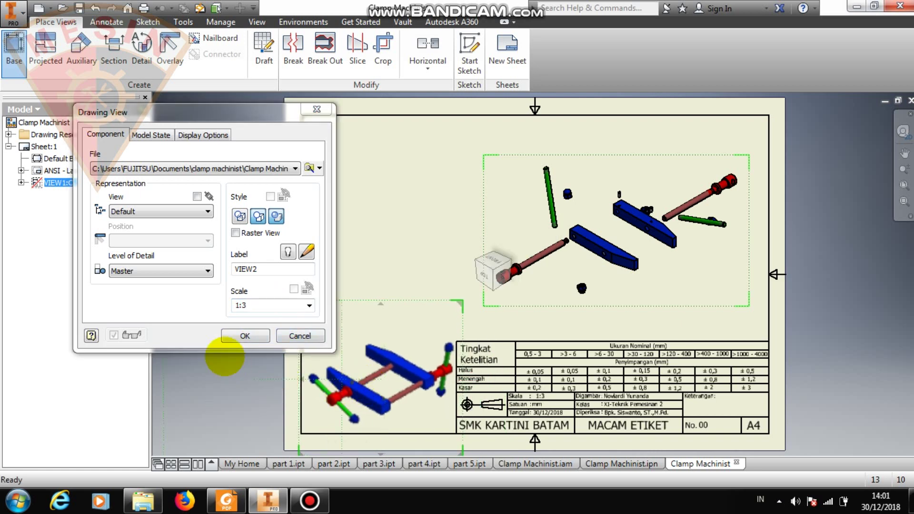
pyautogui.click(244, 336)
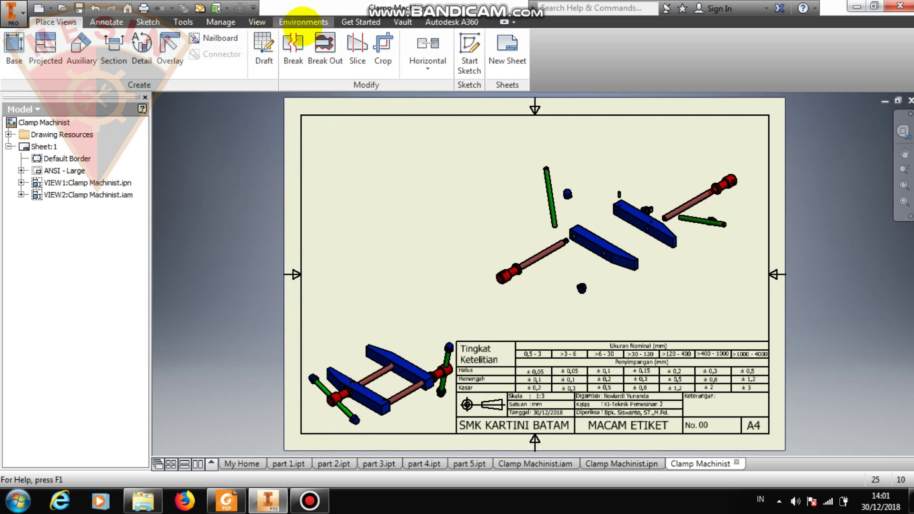
# - Place a structured, first-level parts list for the exploded view along the sheet's upper border, enabling the assembly's BOM view
pyautogui.click(105, 22)
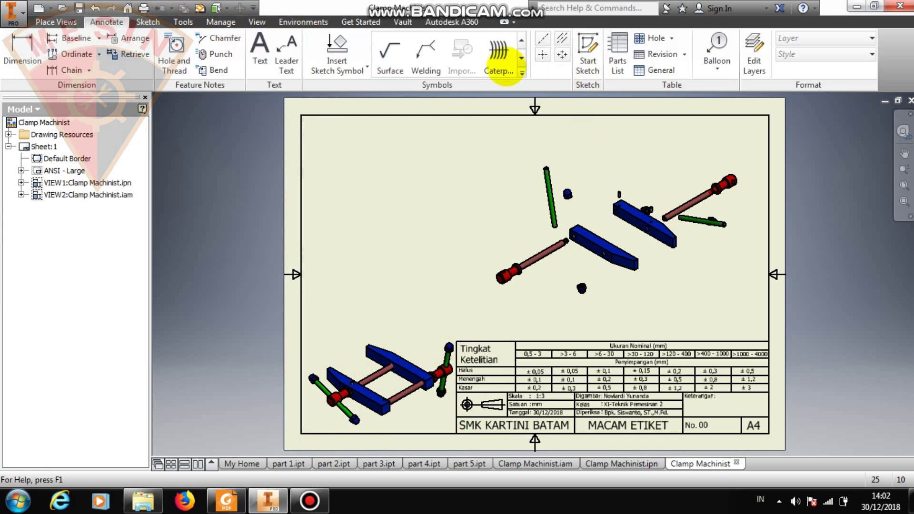
pyautogui.click(617, 51)
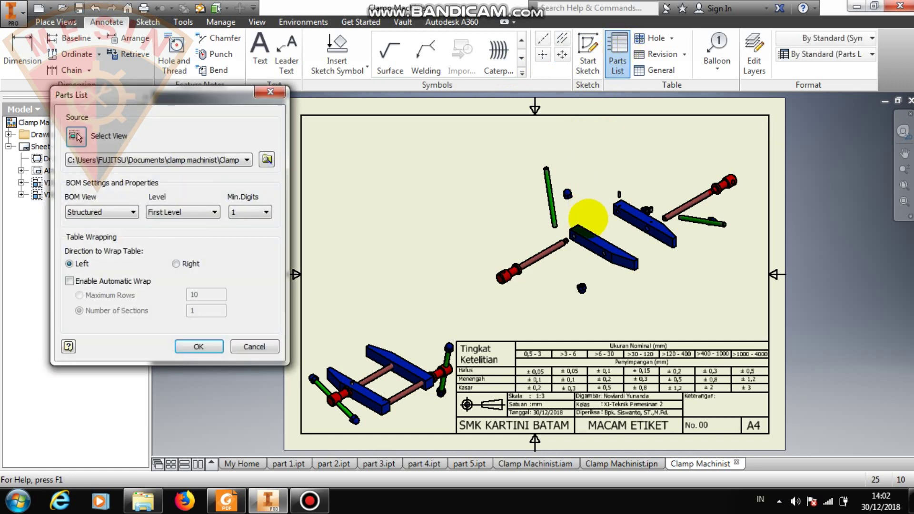
pyautogui.click(198, 347)
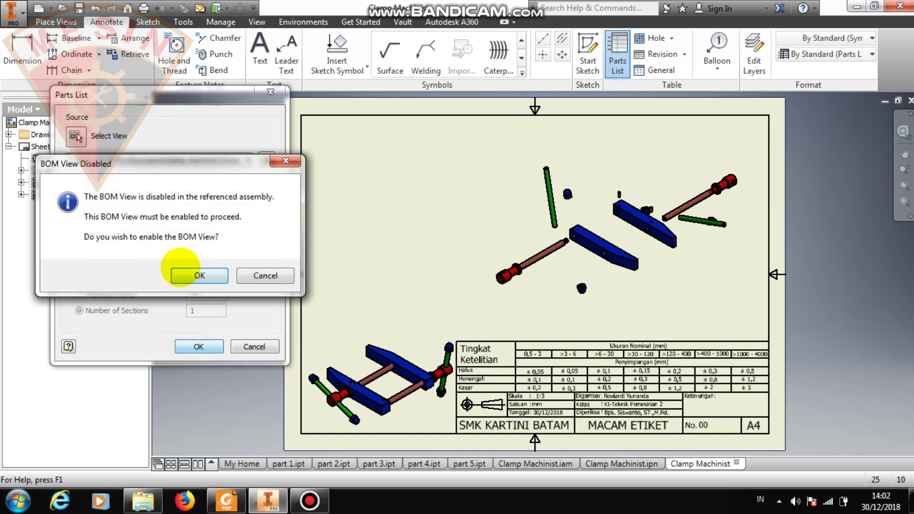
pyautogui.click(200, 276)
pyautogui.click(622, 70)
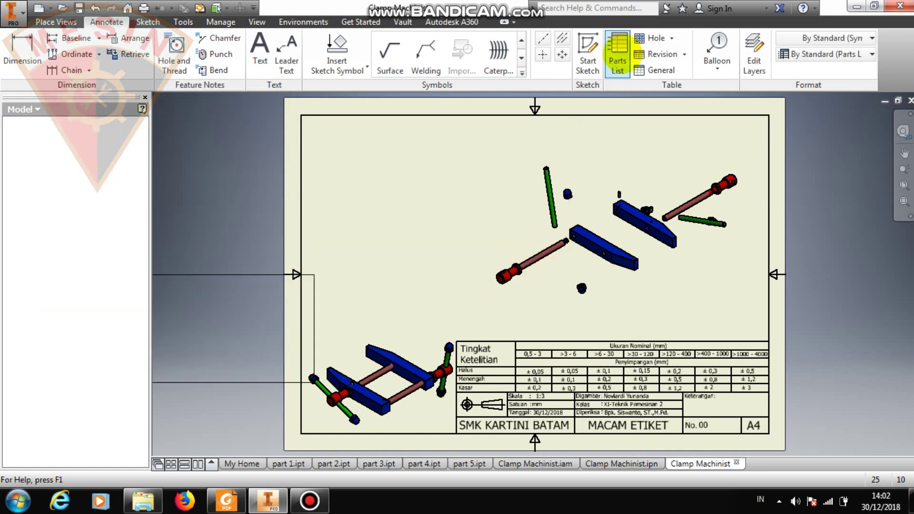
pyautogui.click(518, 199)
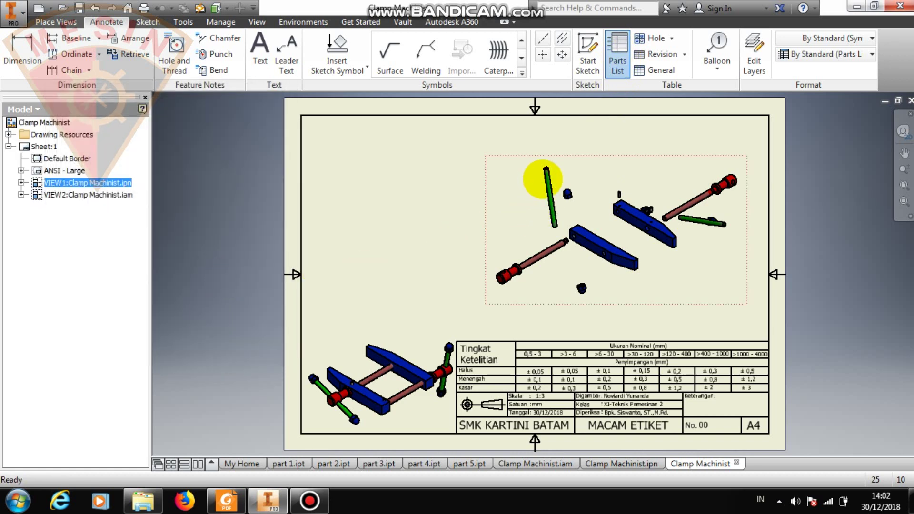
pyautogui.click(617, 66)
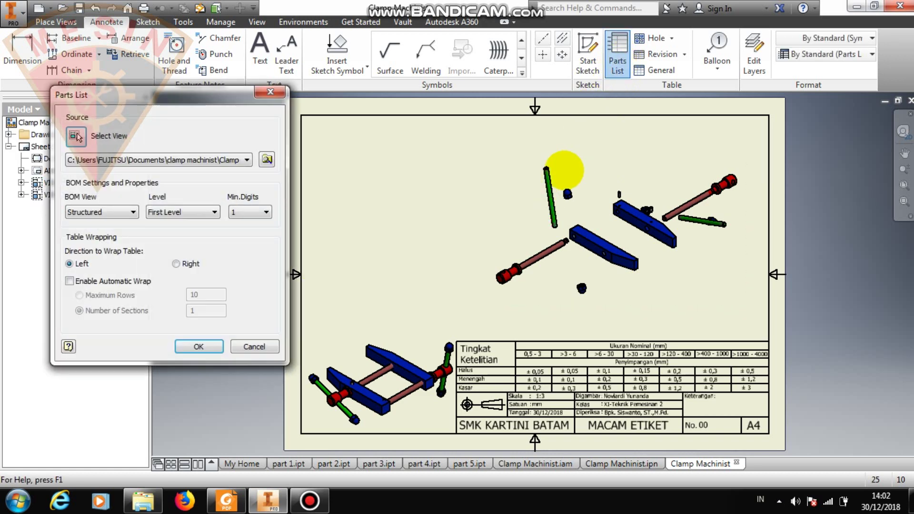
pyautogui.click(199, 346)
pyautogui.click(200, 275)
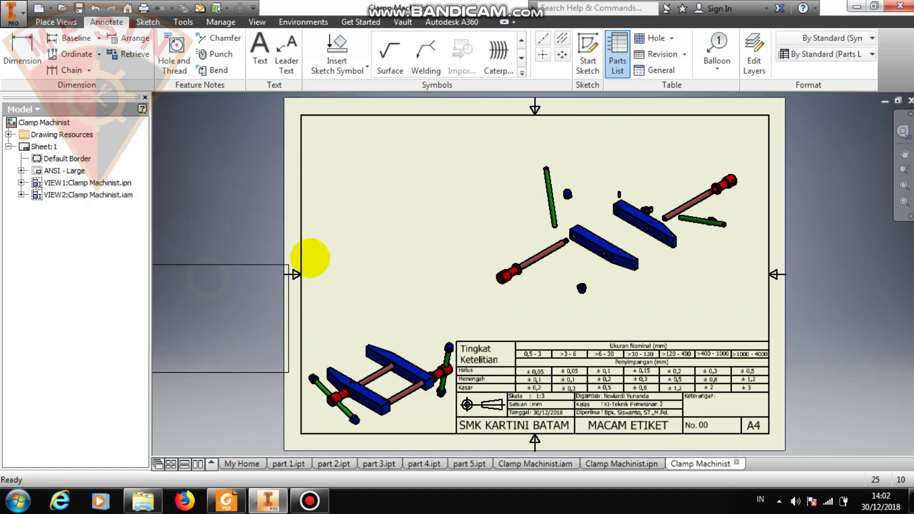
pyautogui.click(589, 114)
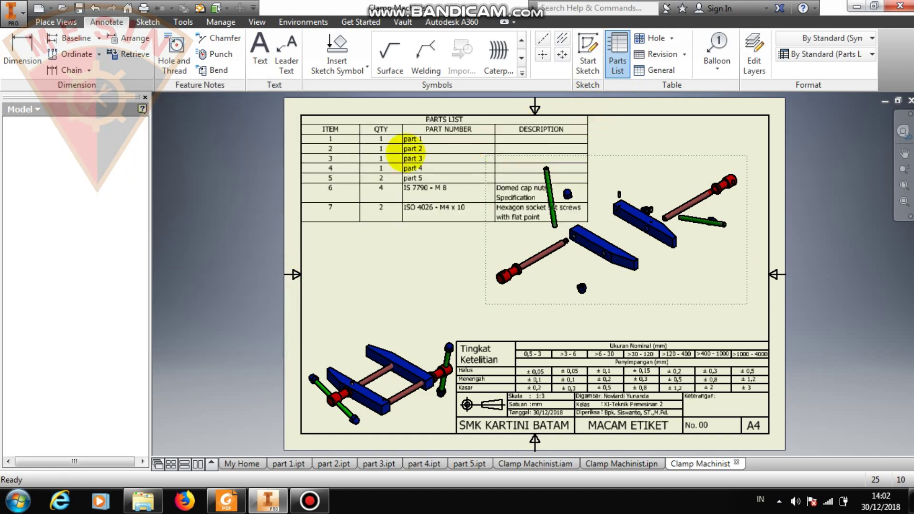
# - Narrow the parts list's columns and move the table into the upper-left corner of the drawing border
pyautogui.moveTo(301, 155); pyautogui.dragTo(387, 162)
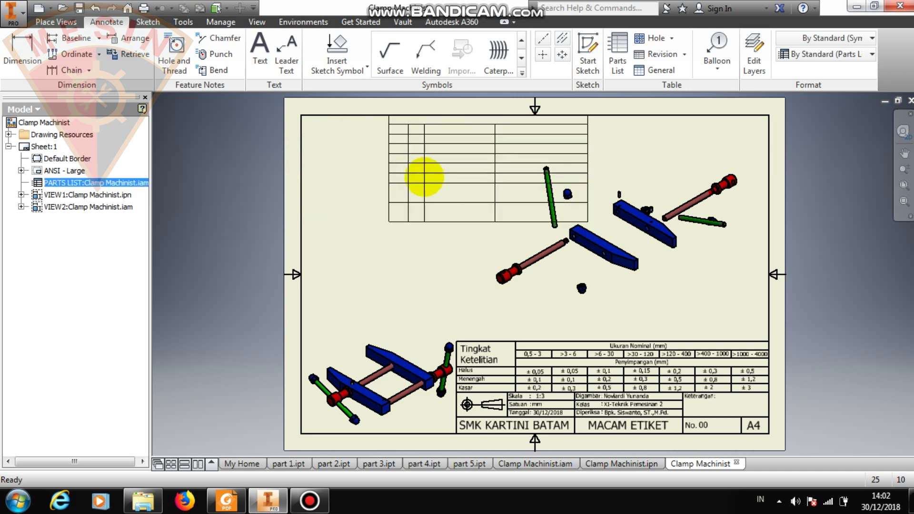
pyautogui.moveTo(493, 189); pyautogui.dragTo(430, 188)
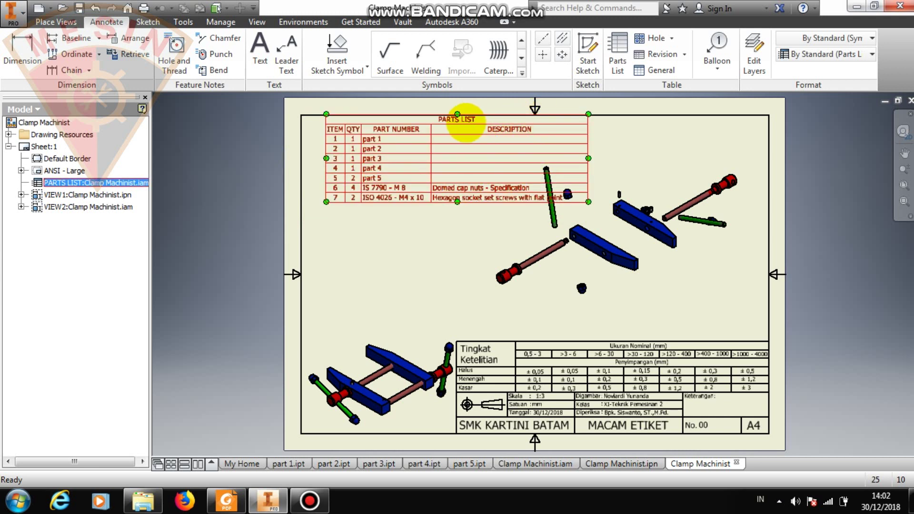
pyautogui.moveTo(461, 120); pyautogui.dragTo(440, 122)
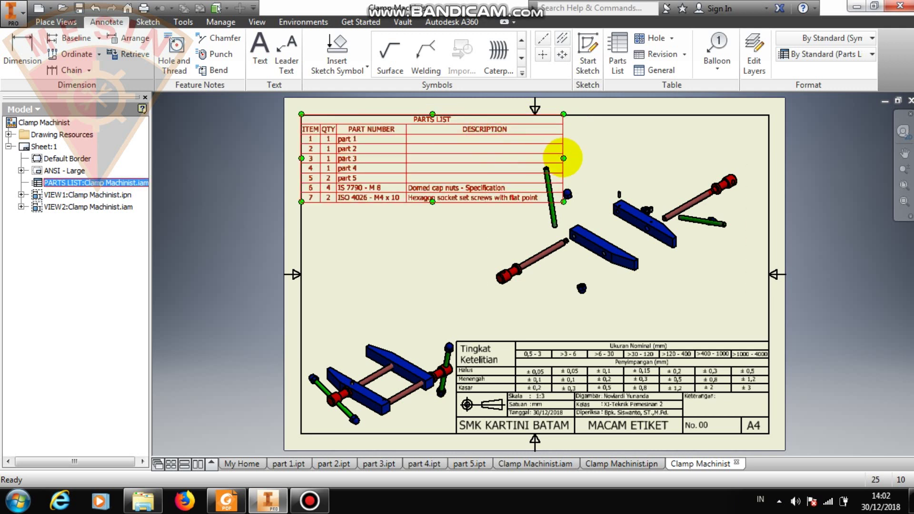
# - Shrink the parts list's overall width to clear the exploded view, and realign it with the border's upper-left corner
pyautogui.moveTo(564, 158); pyautogui.dragTo(421, 166)
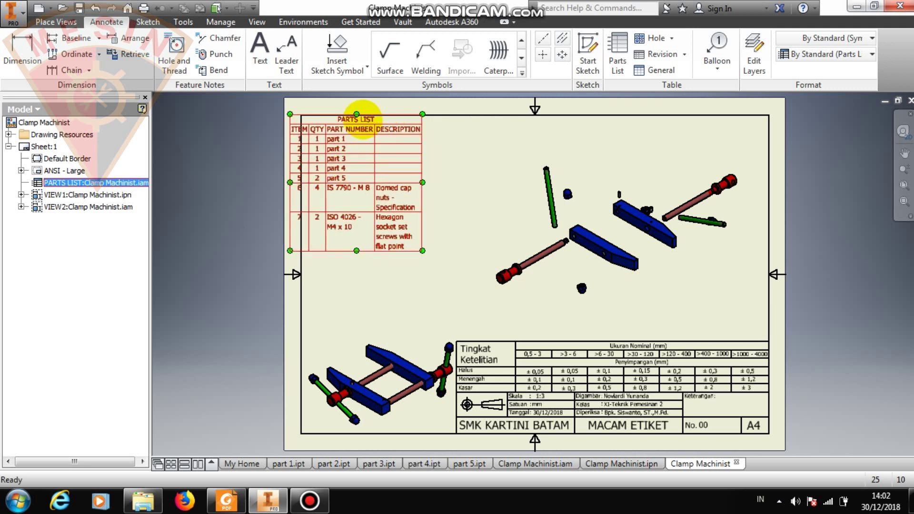
pyautogui.moveTo(363, 119)
pyautogui.mouseDown()
pyautogui.moveTo(379, 122)
pyautogui.moveTo(367, 128)
pyautogui.mouseUp()
pyautogui.moveTo(346, 193); pyautogui.dragTo(378, 189)
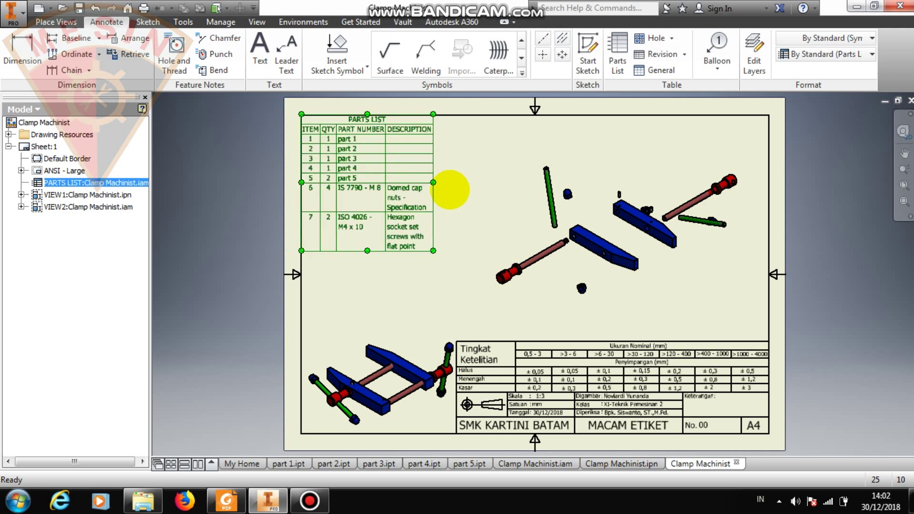
pyautogui.press('Escape')
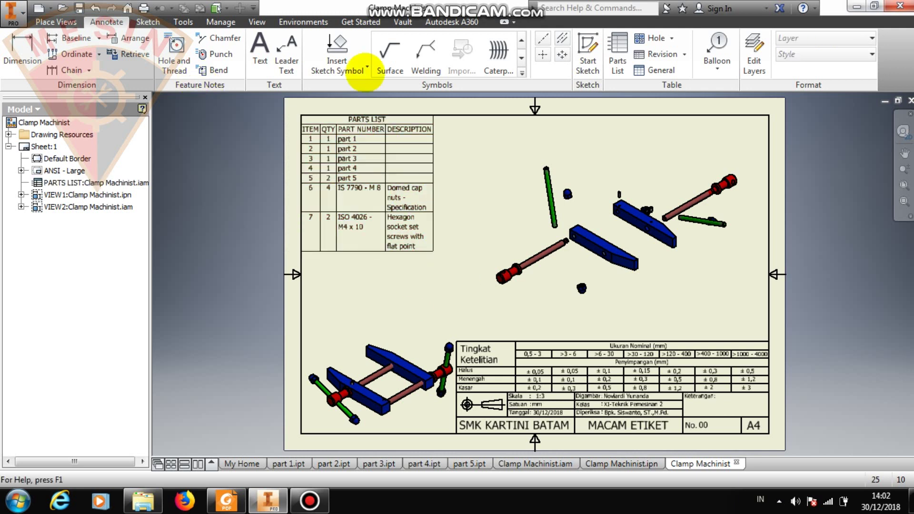
pyautogui.click(713, 54)
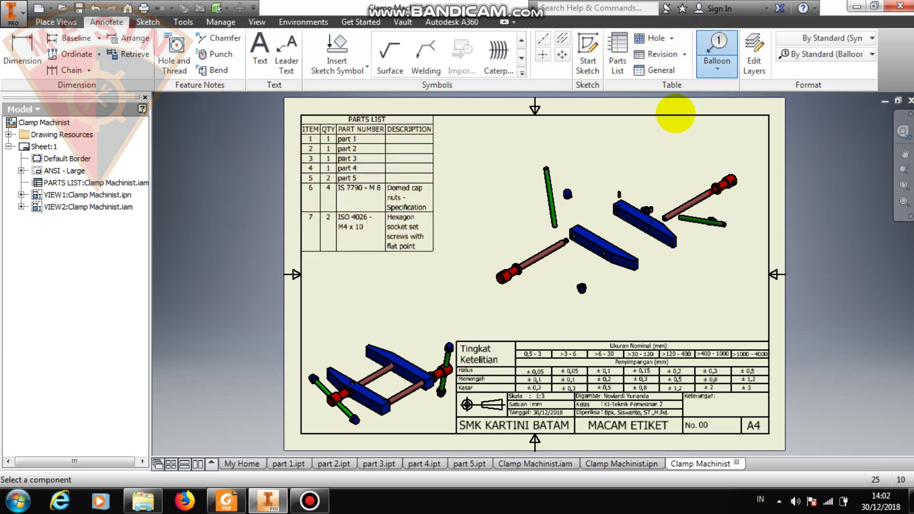
pyautogui.click(713, 66)
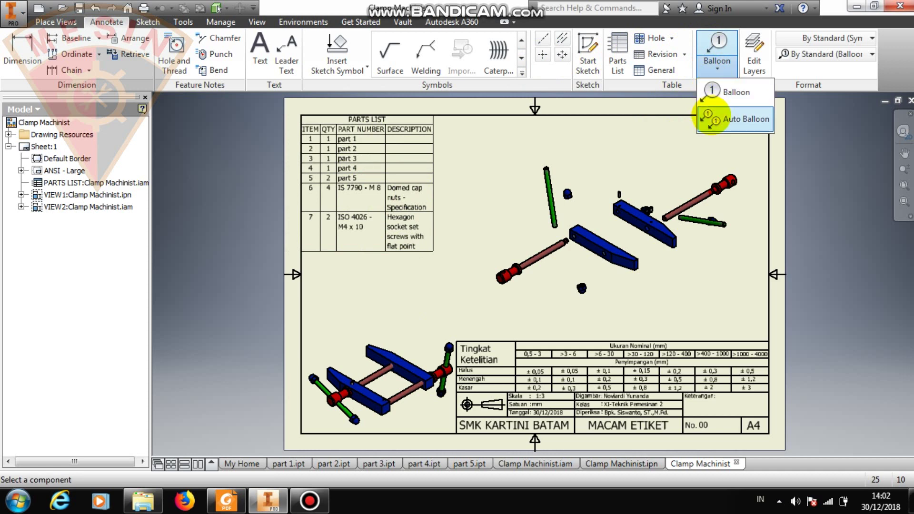
pyautogui.click(710, 119)
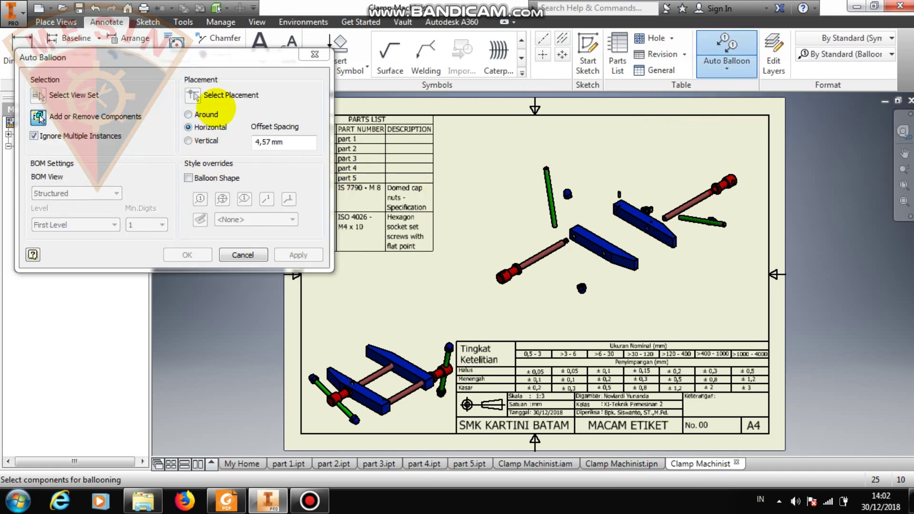
pyautogui.click(211, 114)
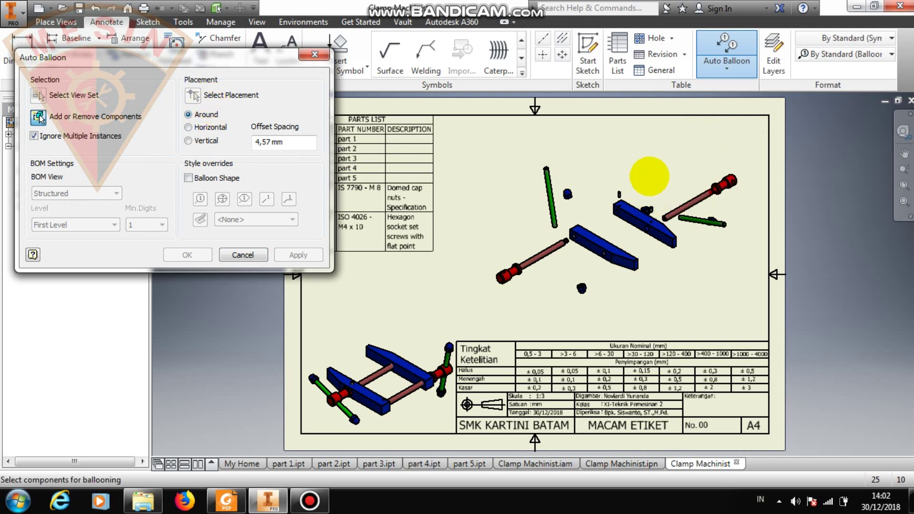
pyautogui.moveTo(484, 134); pyautogui.dragTo(764, 320)
pyautogui.click(193, 96)
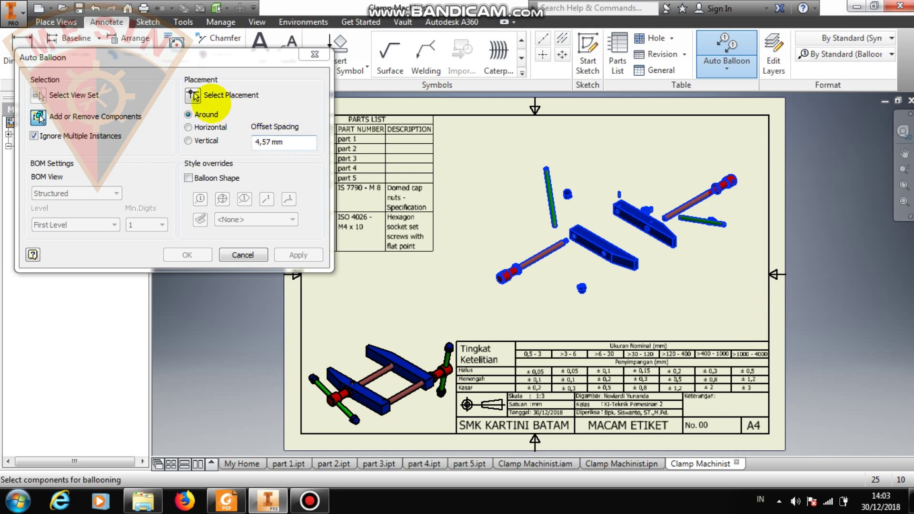
pyautogui.click(211, 117)
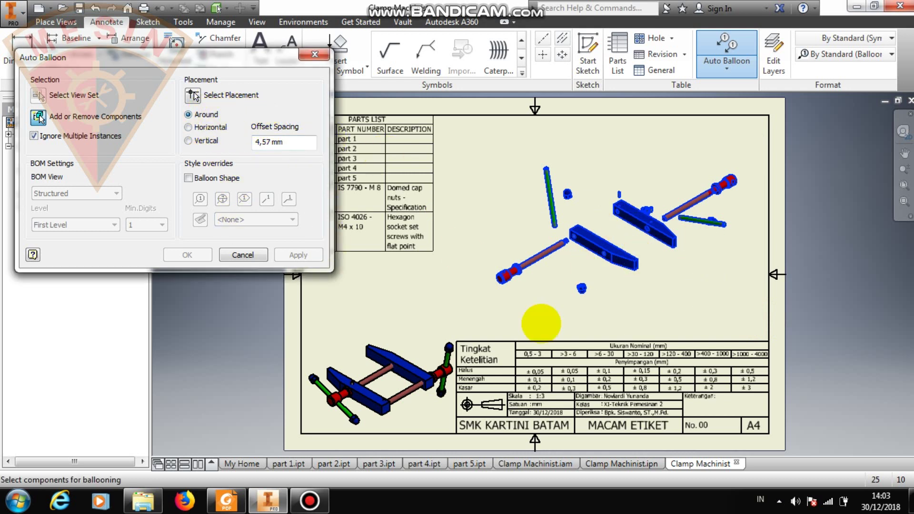
pyautogui.click(189, 140)
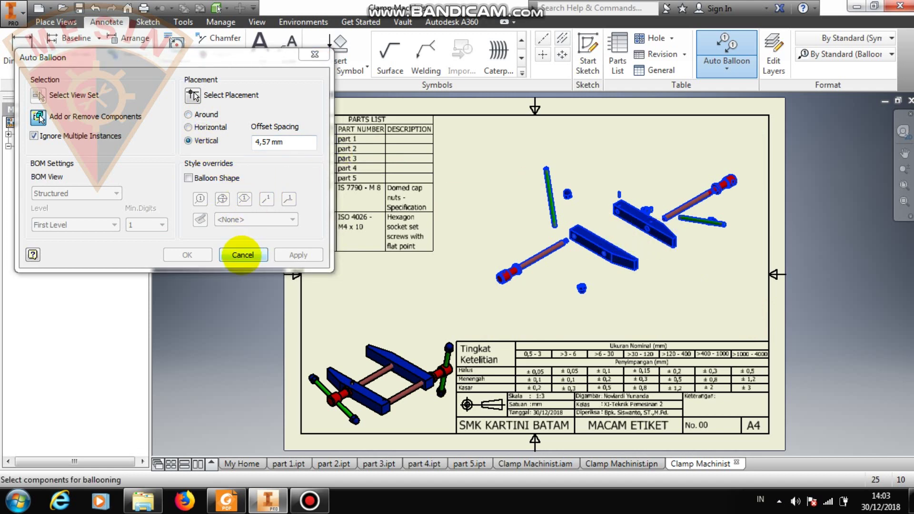
pyautogui.click(242, 255)
# - Auto-balloon all components of the exploded view, ignoring multiple instances and arranging the balloons around the view
pyautogui.click(740, 49)
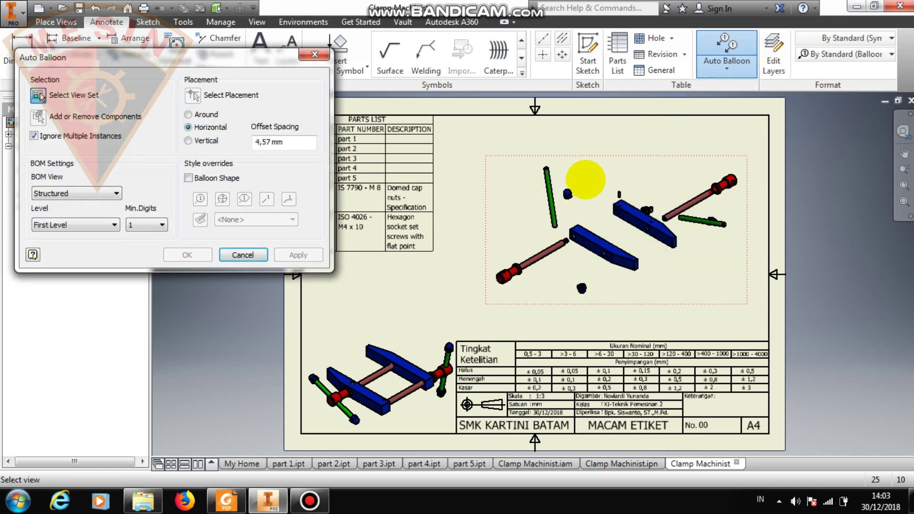
pyautogui.moveTo(471, 124); pyautogui.dragTo(767, 327)
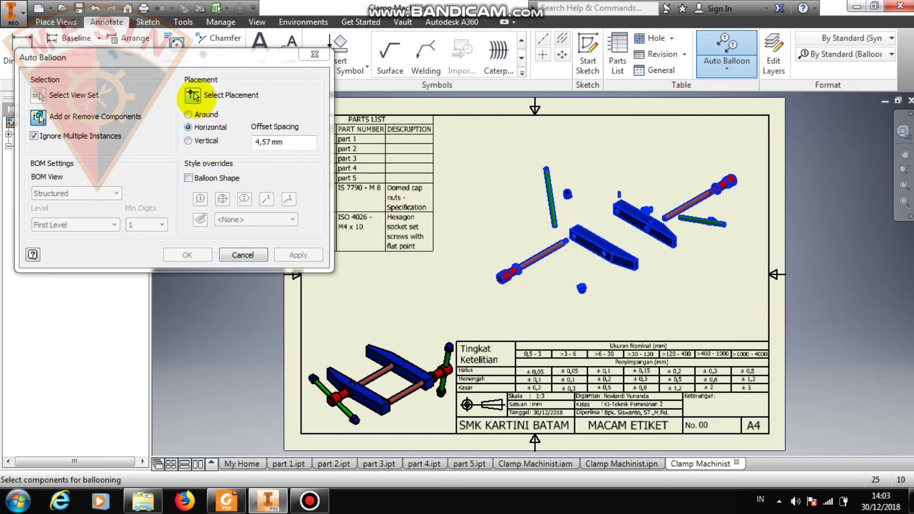
pyautogui.click(197, 118)
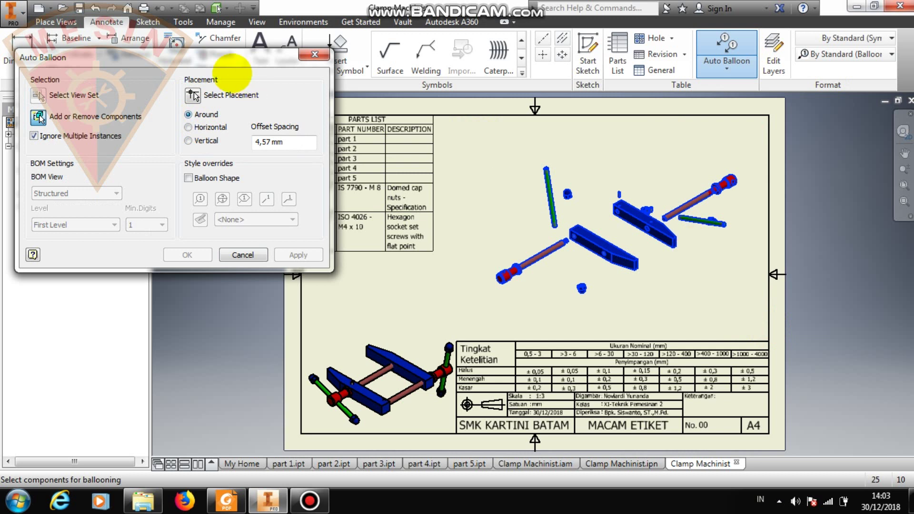
pyautogui.click(194, 115)
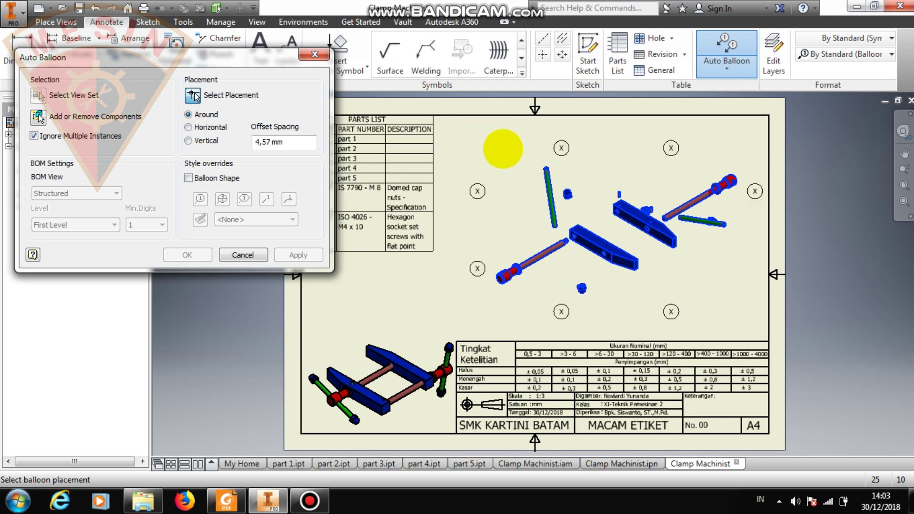
pyautogui.click(503, 149)
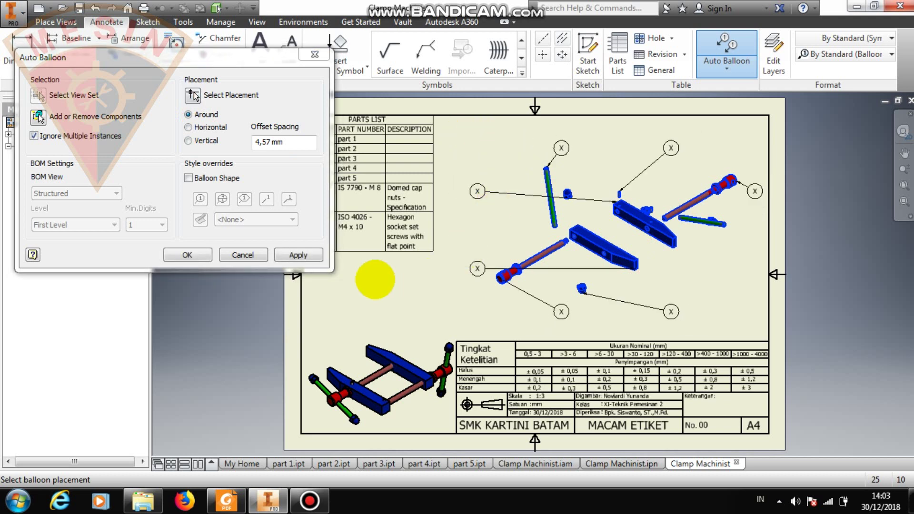
pyautogui.click(299, 255)
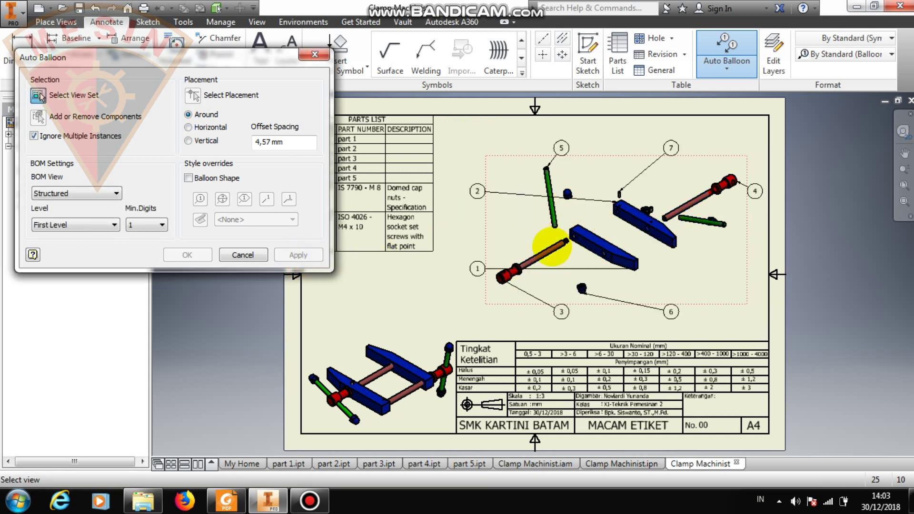
pyautogui.press('Escape')
# - Reposition balloons 1, 2 and 4 close to their parts, on the same side as each leader's attachment point
pyautogui.moveTo(478, 268); pyautogui.dragTo(675, 289)
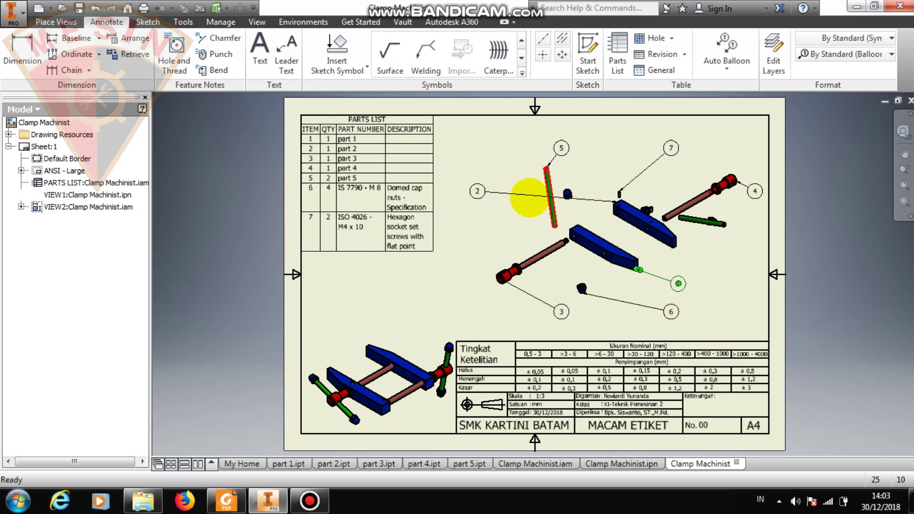
pyautogui.moveTo(478, 191); pyautogui.dragTo(684, 170)
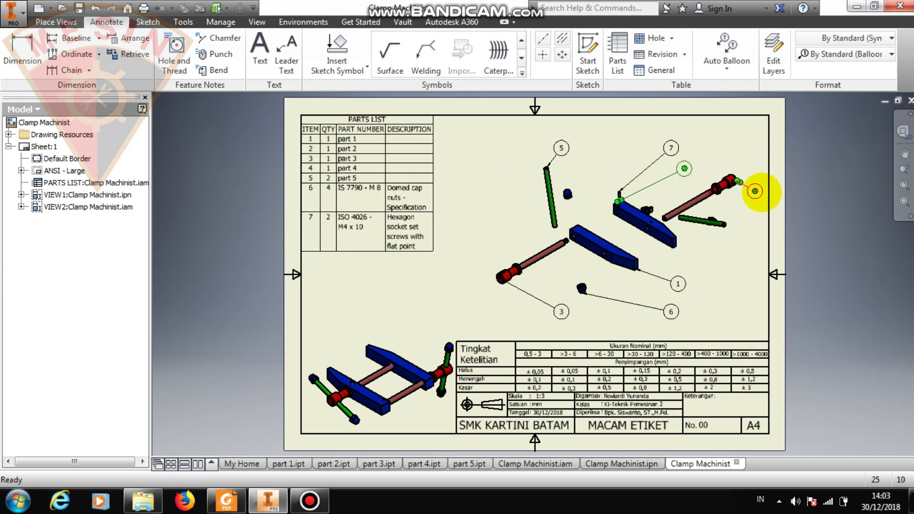
pyautogui.click(754, 191)
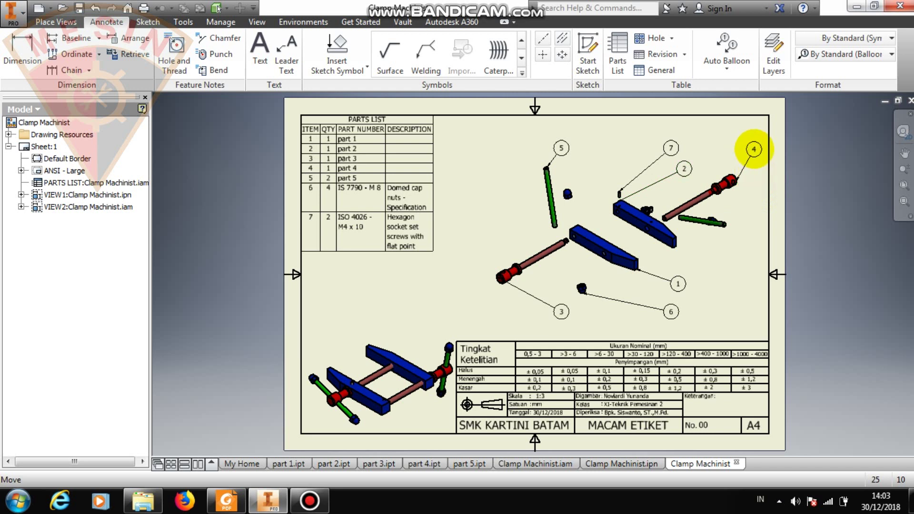
pyautogui.click(840, 300)
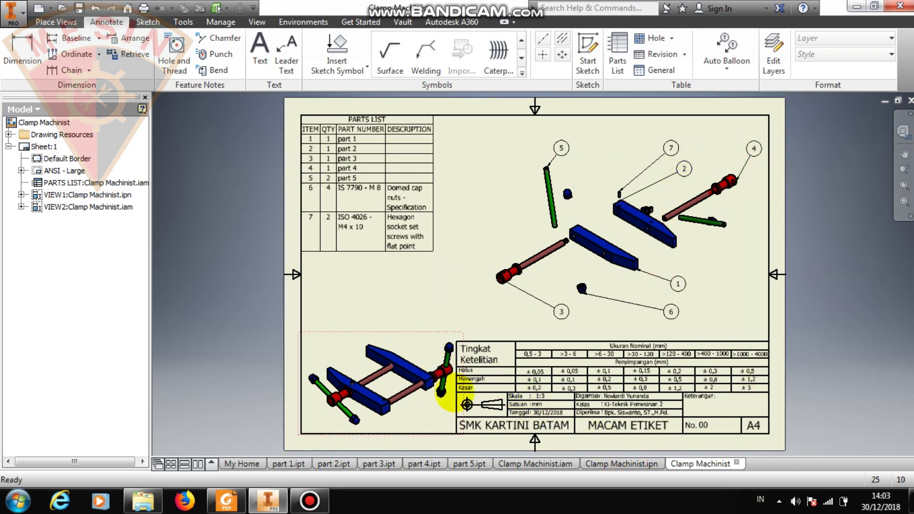
# - Edit the definition of the sheet's ANSI - Large title block and delete the 00 after No
pyautogui.rightClick(51, 166)
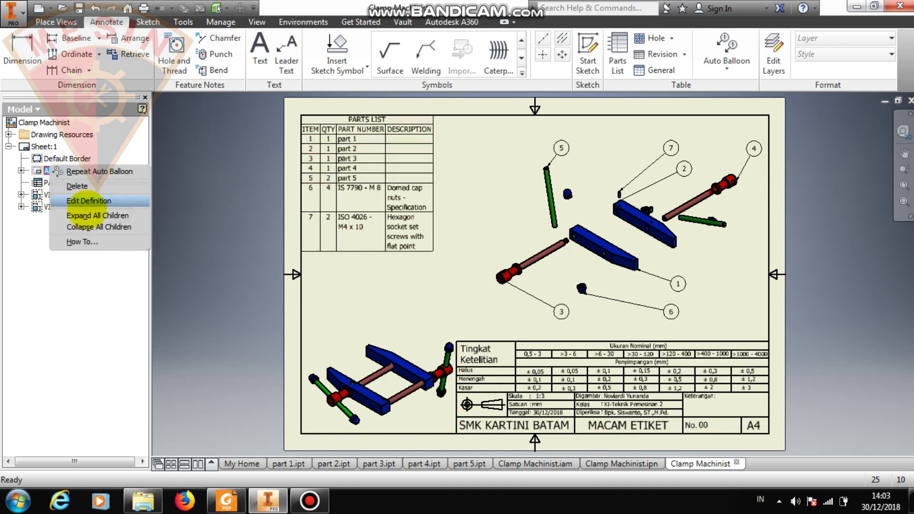
pyautogui.click(79, 199)
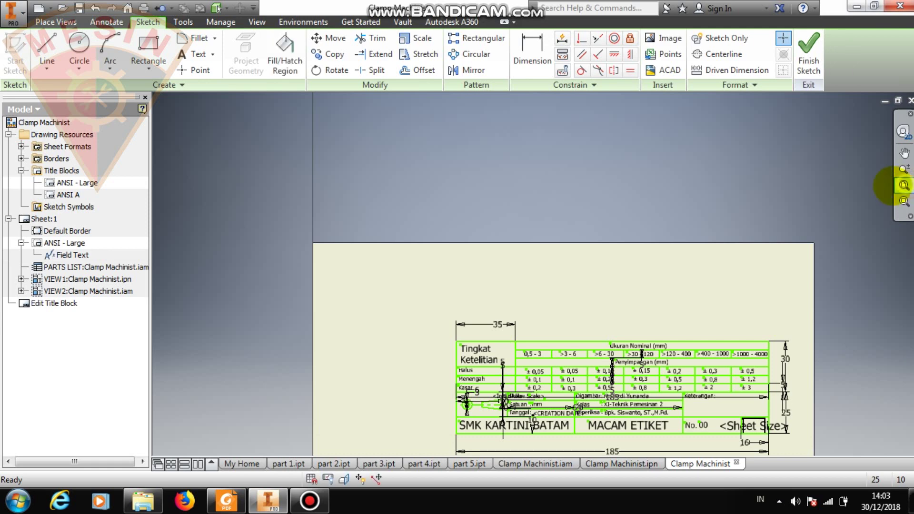
pyautogui.click(904, 186)
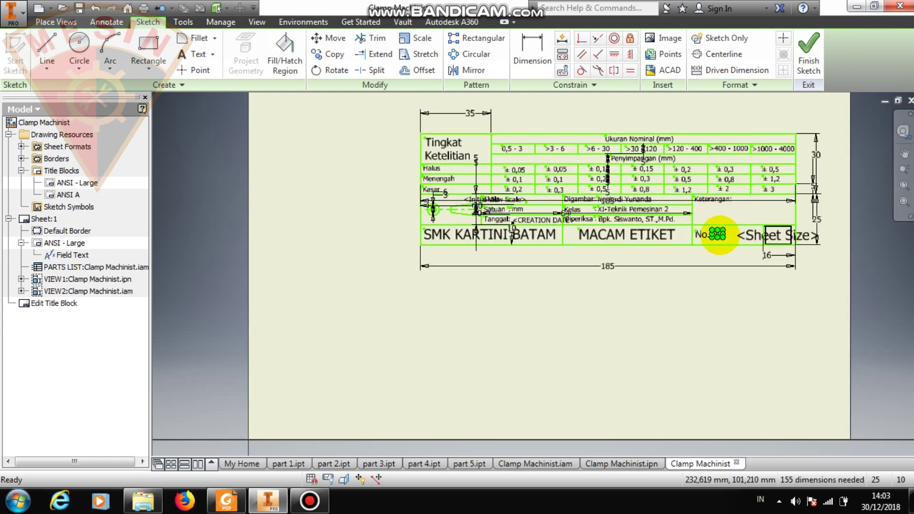
# - Replace the title MACAM ETIKET with CLAMP MACHINIST, centered within its title block cell, and save the title block edits
pyautogui.click(647, 236)
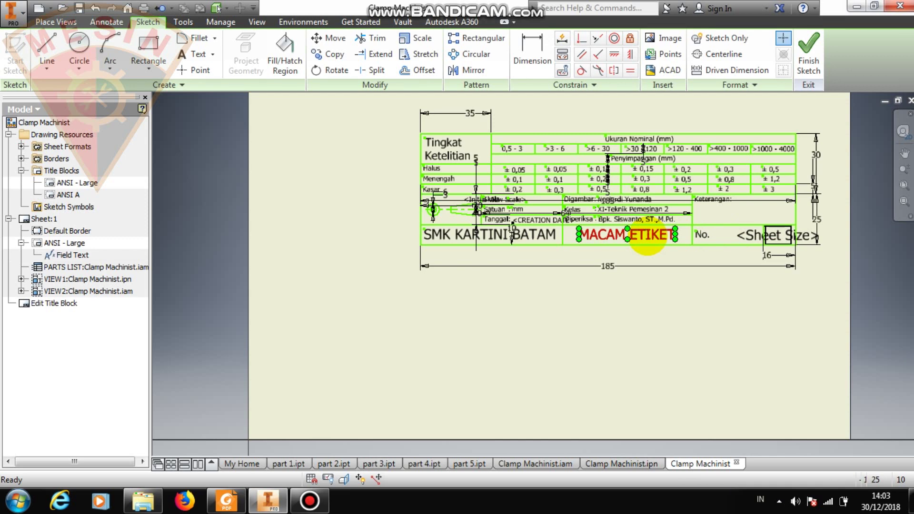
pyautogui.doubleClick(648, 236)
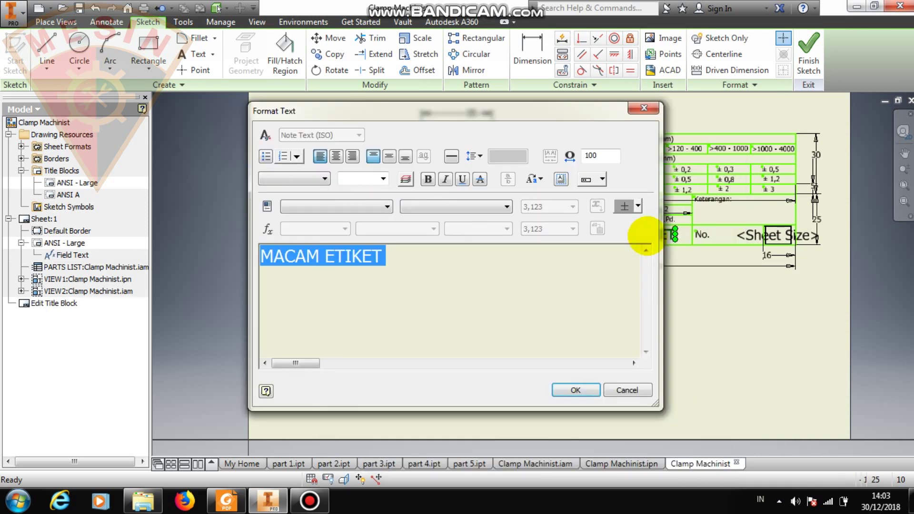
pyautogui.write('CLAMP MAC')
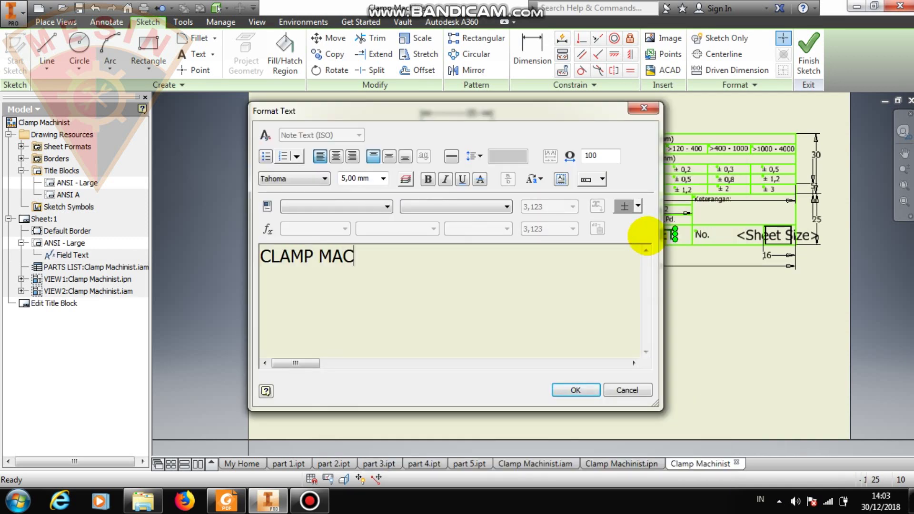
pyautogui.write('HINIST')
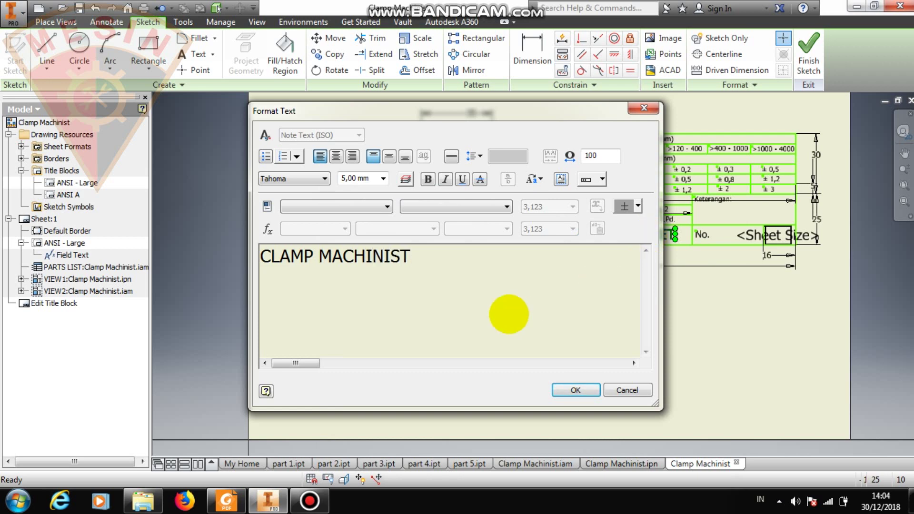
pyautogui.click(574, 389)
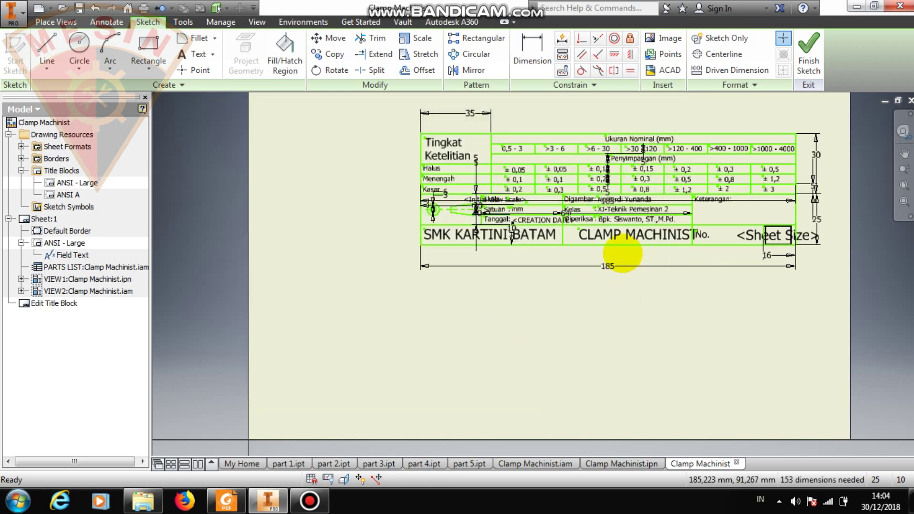
pyautogui.moveTo(614, 236); pyautogui.dragTo(610, 238)
pyautogui.click(809, 53)
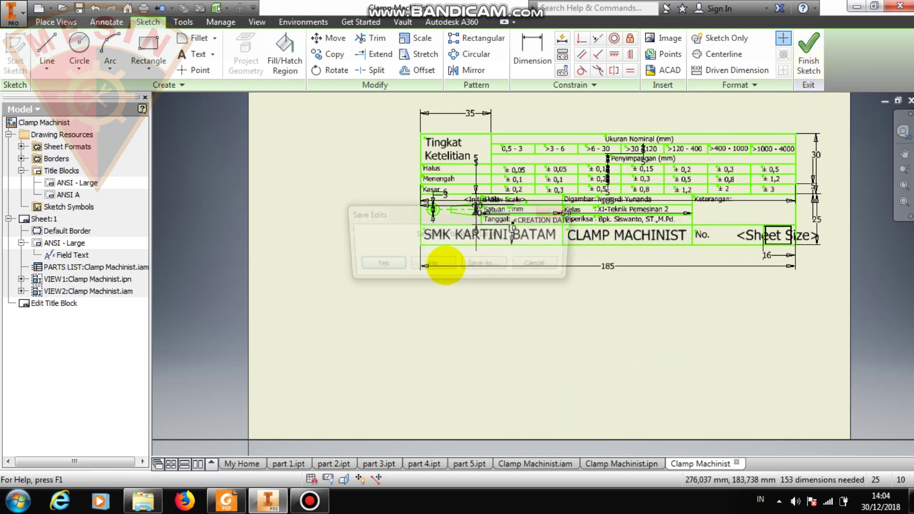
pyautogui.click(386, 263)
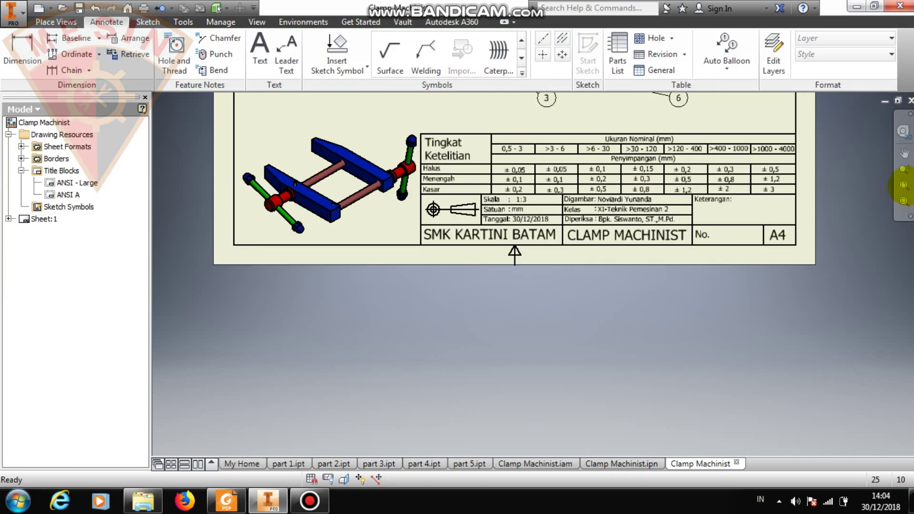
# - Save the drawing as Clamp Machinist.idw in the clamp machinist folder, including its dependent assembly file
pyautogui.click(904, 186)
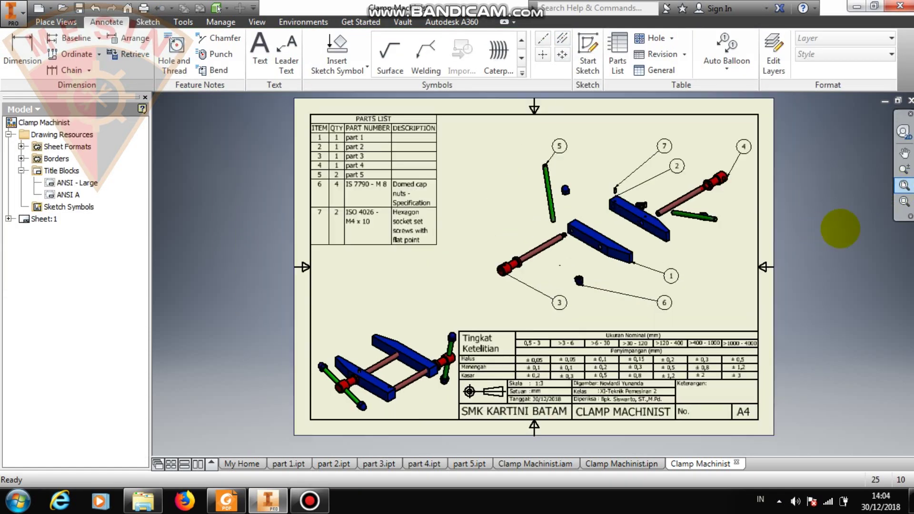
pyautogui.hotkey('ctrl', 's')
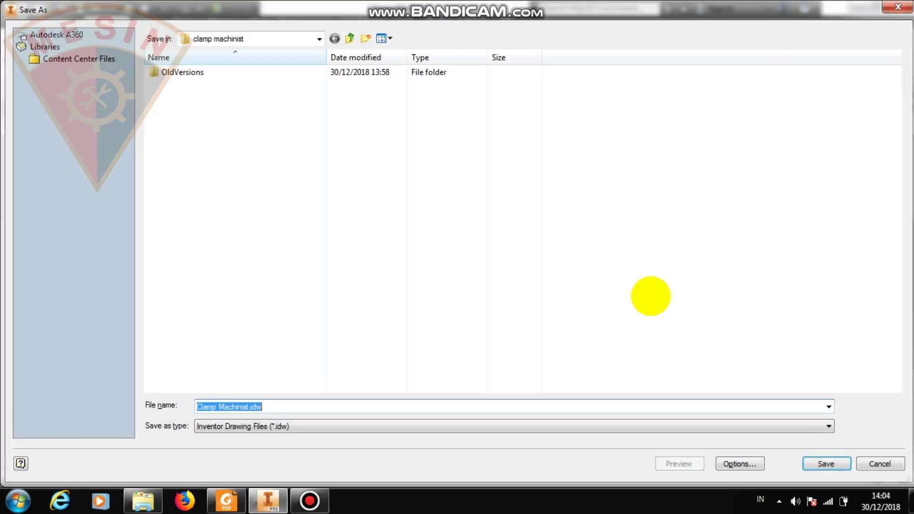
pyautogui.click(811, 464)
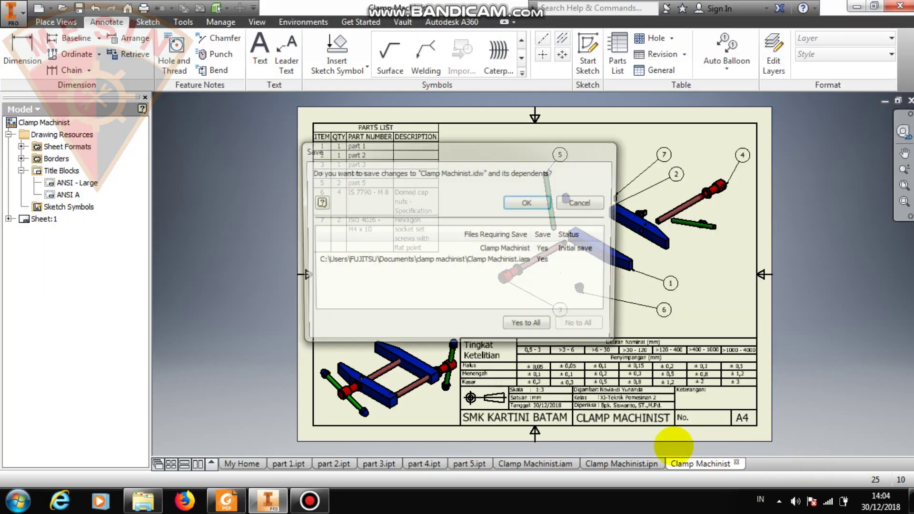
pyautogui.click(520, 203)
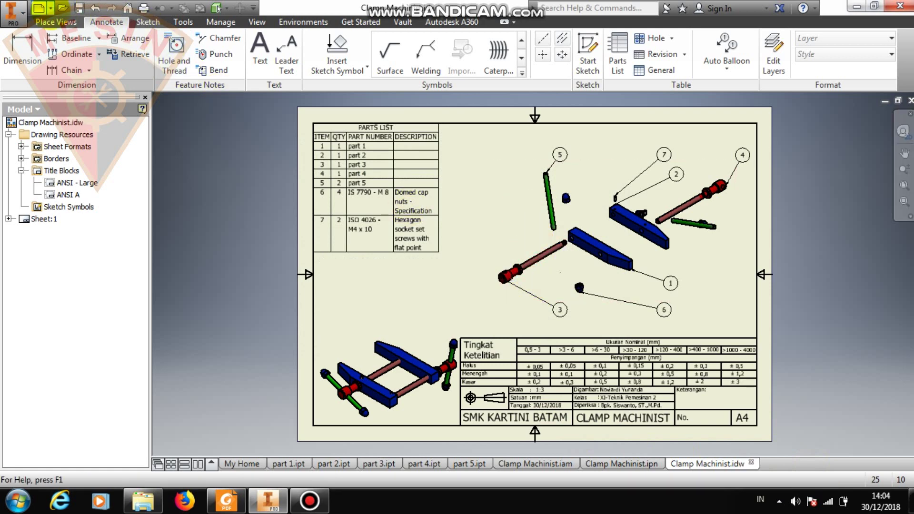
# - Create a new drawing from the metric AMERIKA.idw template and start a base view of part 1.ipt from the clamp machinist folder
pyautogui.click(40, 8)
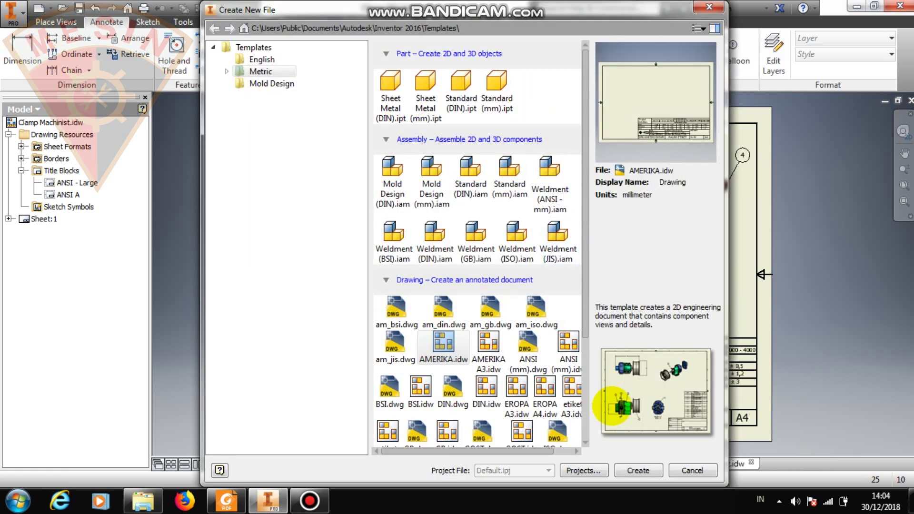
pyautogui.click(637, 471)
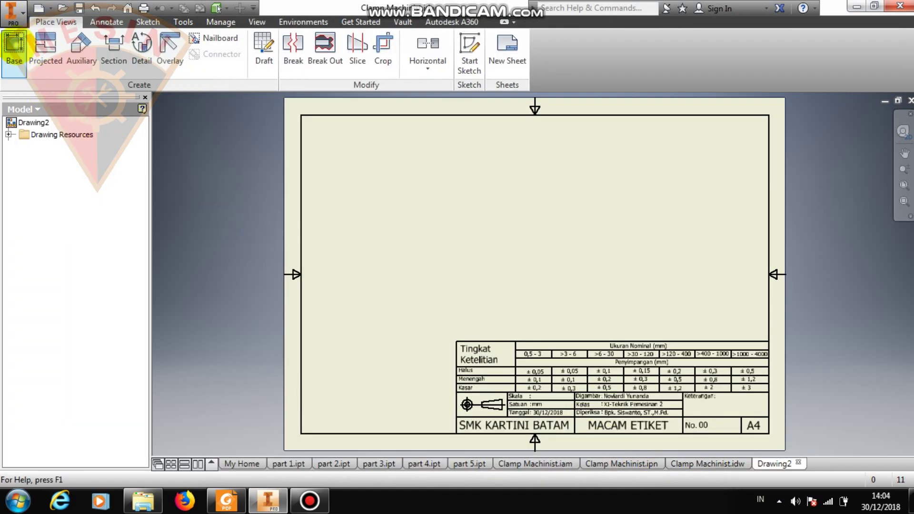
pyautogui.click(14, 50)
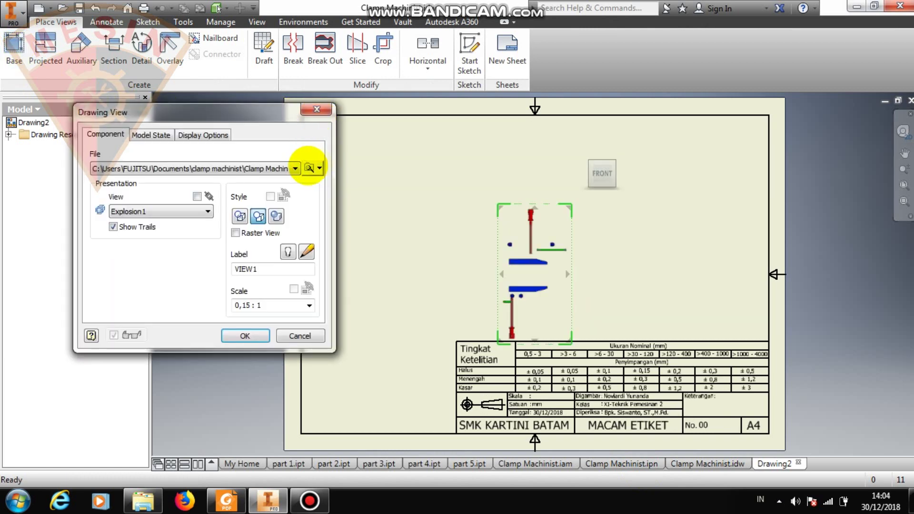
pyautogui.click(309, 168)
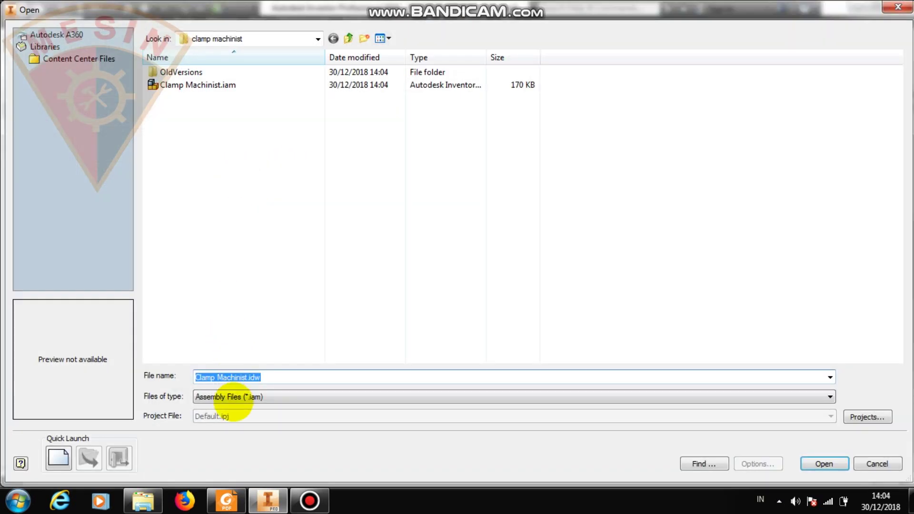
pyautogui.click(234, 397)
pyautogui.click(228, 406)
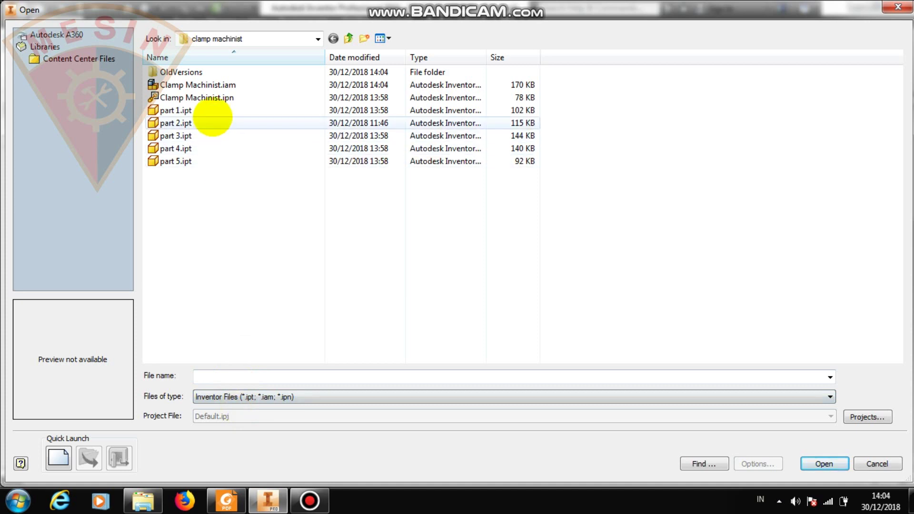
pyautogui.click(214, 113)
pyautogui.click(824, 464)
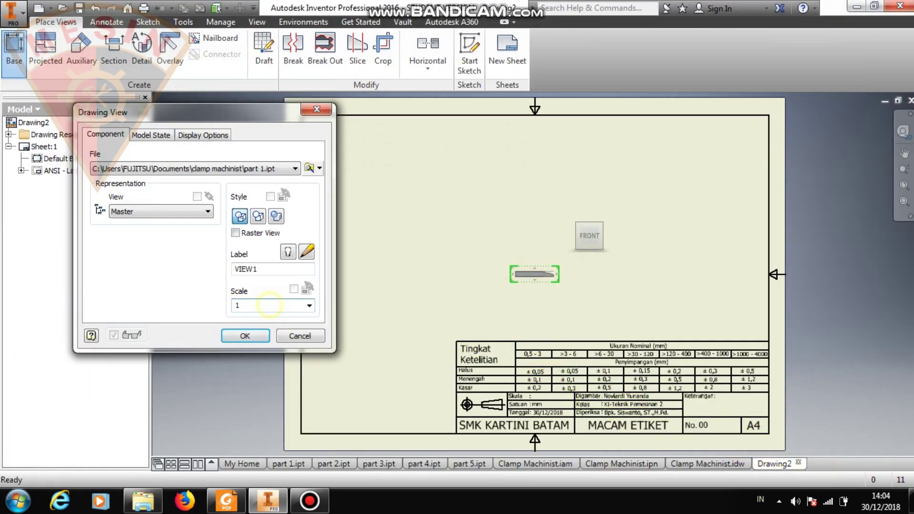
# - Place the front view of part 1 at 1:1 scale near the sheet's upper edge, with a projected view spaced clear below it
pyautogui.click(266, 305)
pyautogui.write(':2')
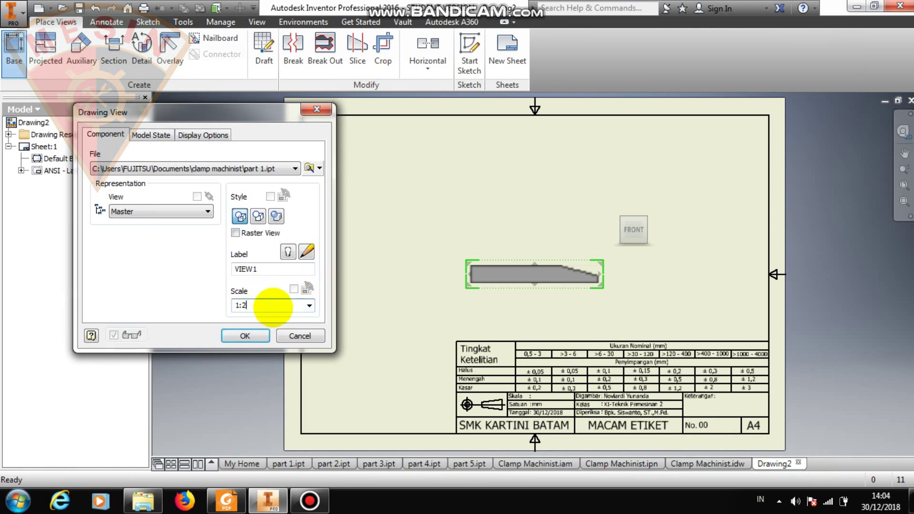
pyautogui.press('BackSpace')
pyautogui.write('1')
pyautogui.moveTo(470, 271); pyautogui.dragTo(506, 172)
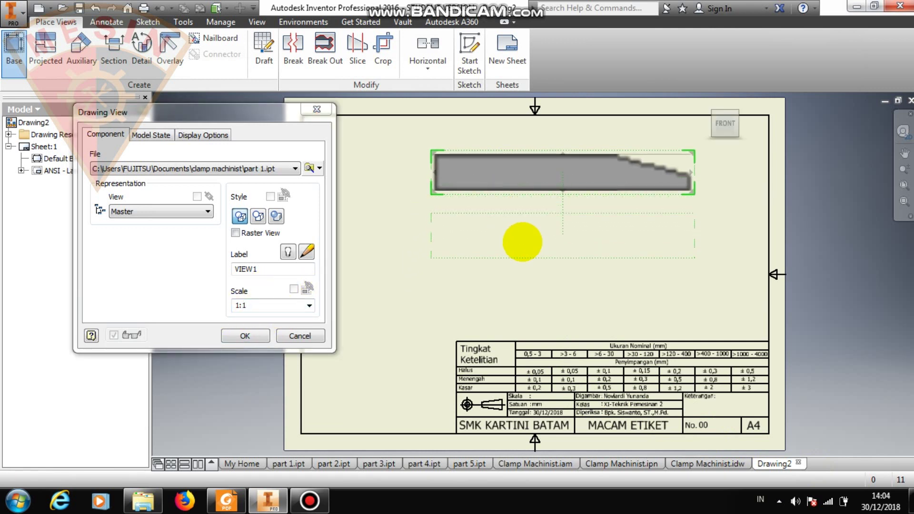
pyautogui.click(523, 247)
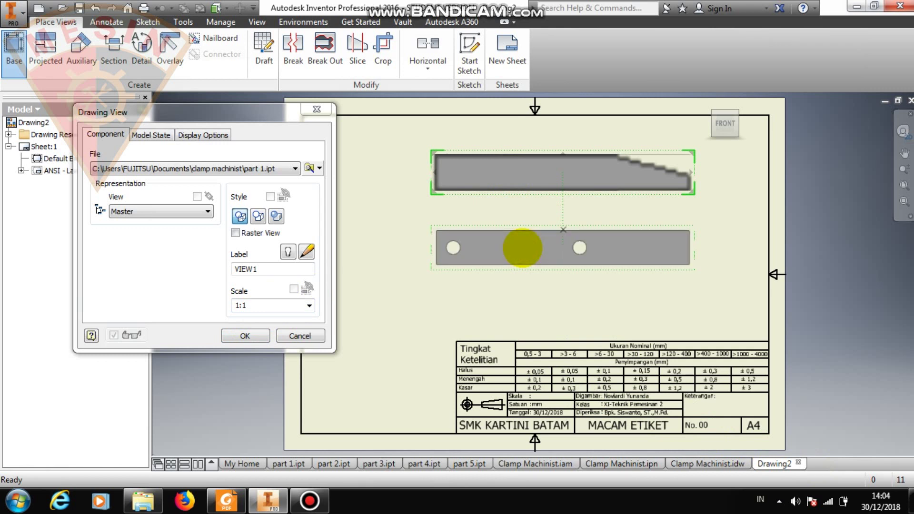
pyautogui.click(245, 336)
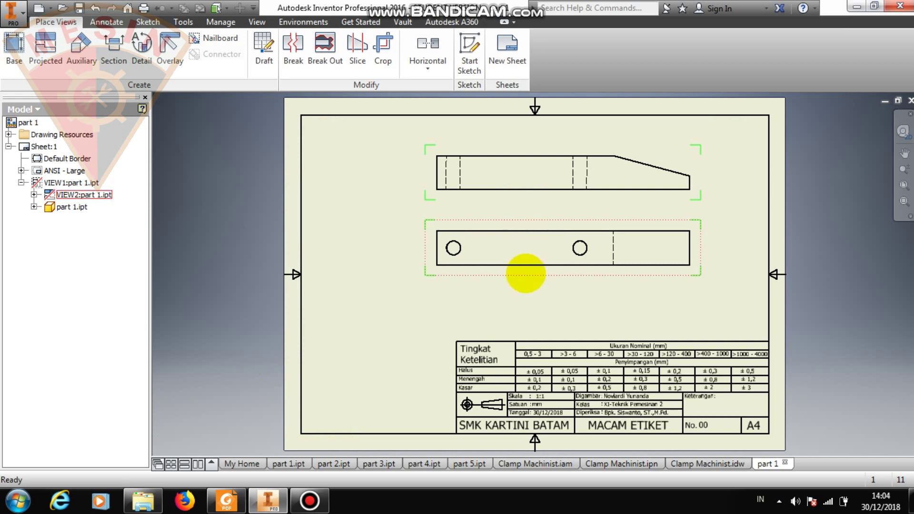
pyautogui.moveTo(523, 282); pyautogui.dragTo(521, 300)
# - In Clamp Machinist.idw, enter MS/45 as the parts list description for parts 1 to 5 and save the drawing
pyautogui.click(707, 463)
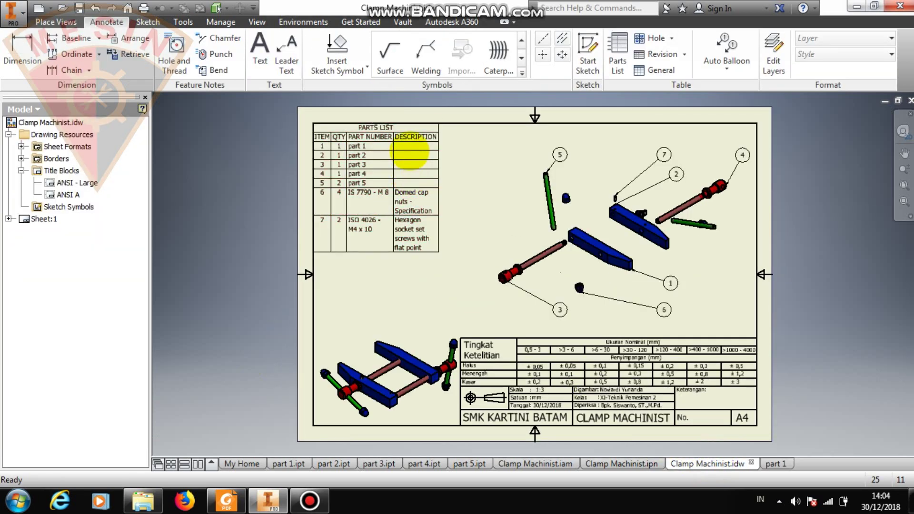
pyautogui.doubleClick(408, 138)
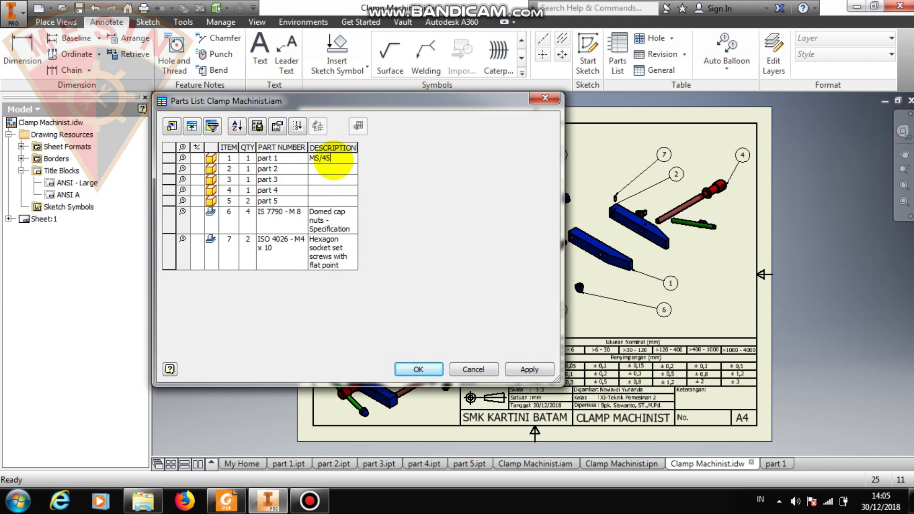
pyautogui.press('Return')
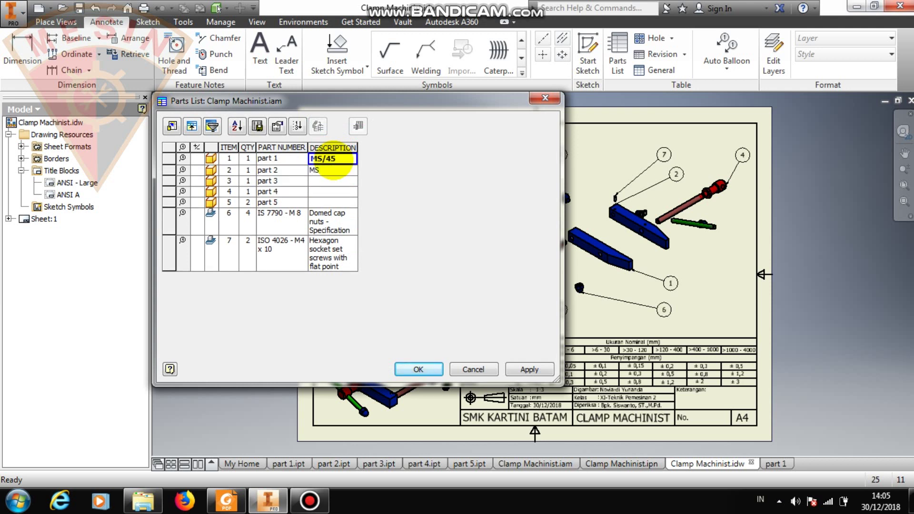
pyautogui.write('MS/45')
pyautogui.press('Return')
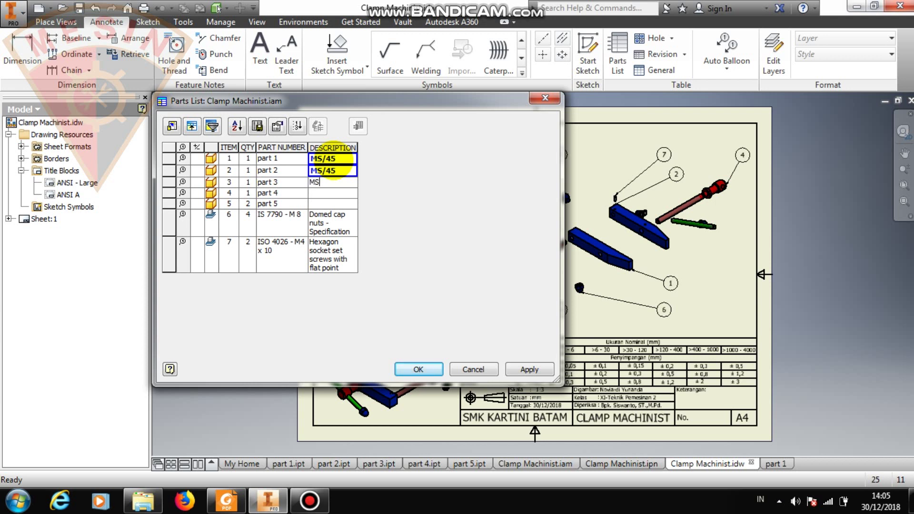
pyautogui.write('MS/45')
pyautogui.press('Return')
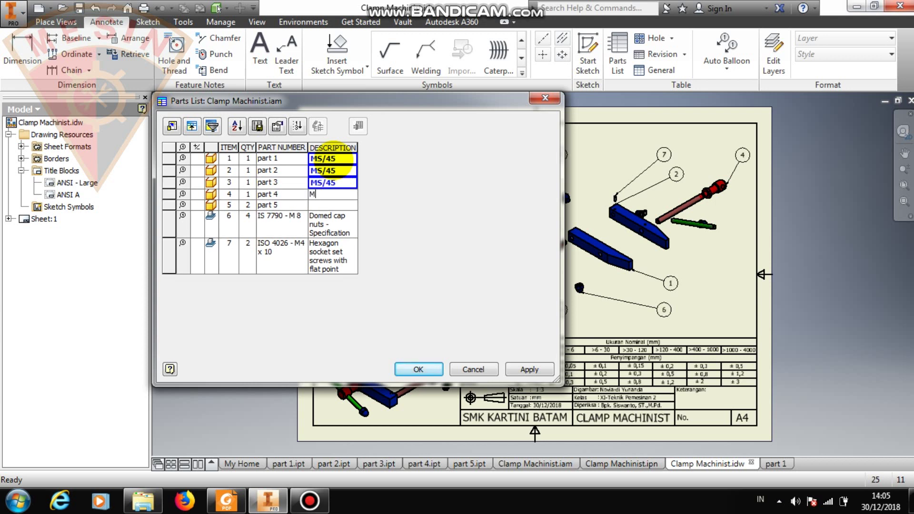
pyautogui.press('Return')
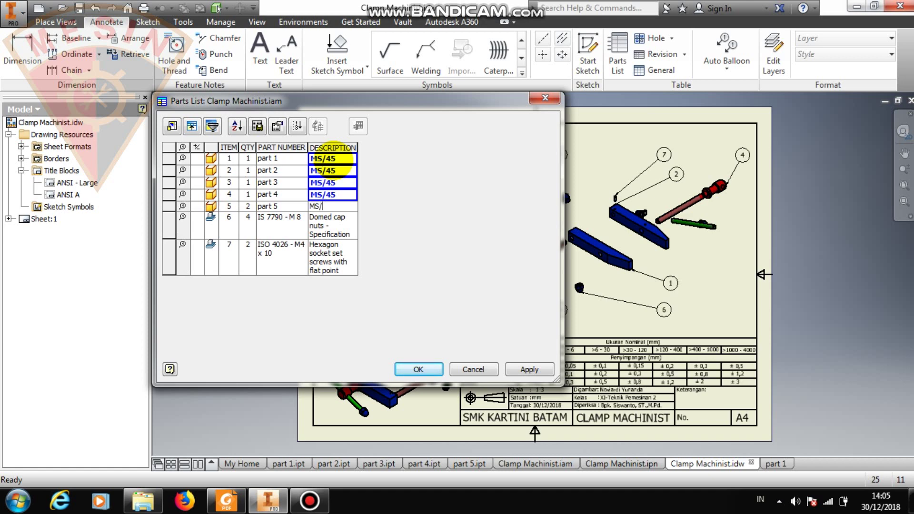
pyautogui.click(419, 368)
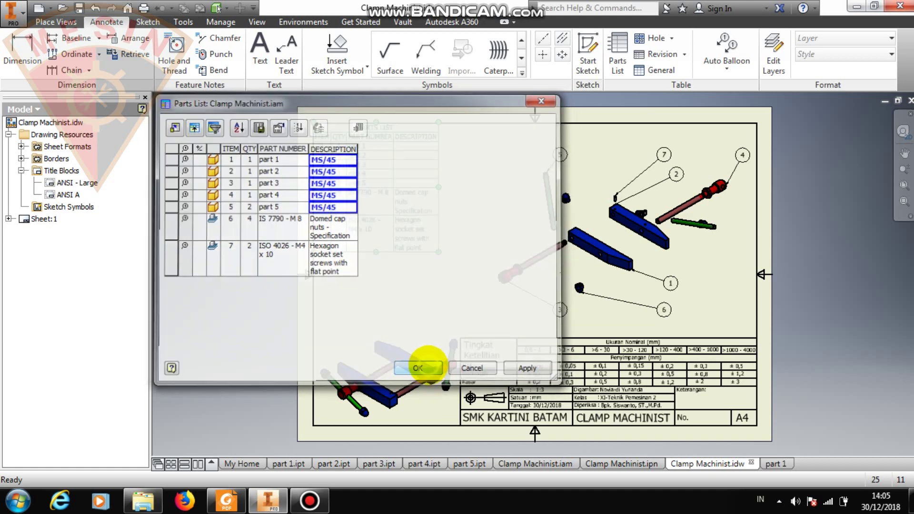
pyautogui.click(493, 232)
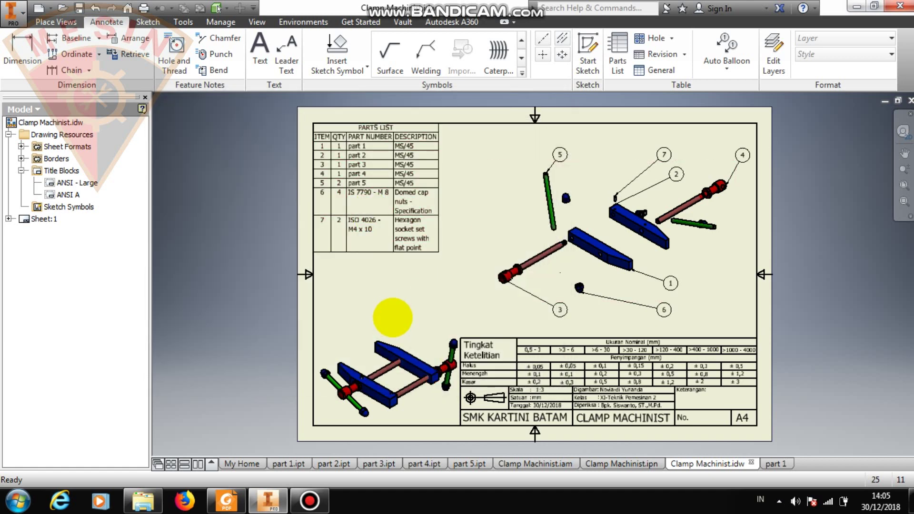
pyautogui.hotkey('ctrl', 's')
# - Return to the part 1 drawing and change the front view's style to hidden lines removed
pyautogui.click(777, 463)
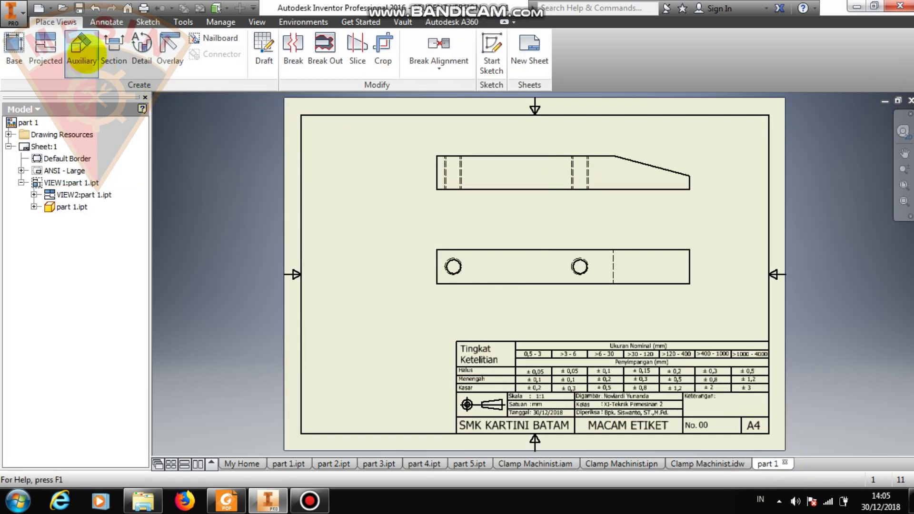
pyautogui.click(82, 55)
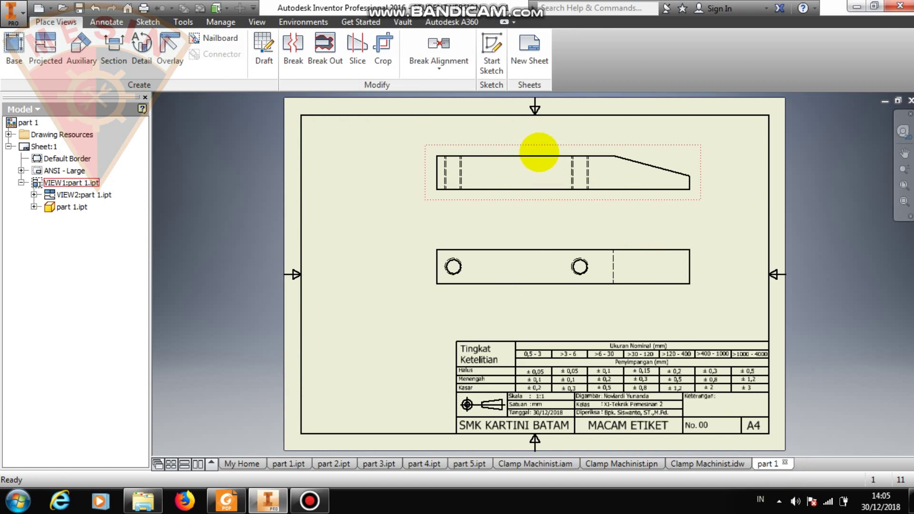
pyautogui.doubleClick(519, 151)
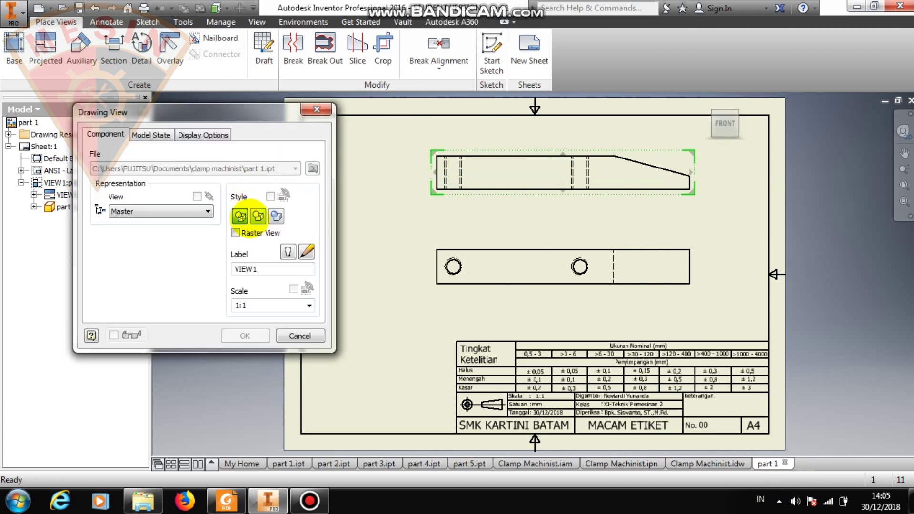
pyautogui.click(257, 217)
pyautogui.click(245, 336)
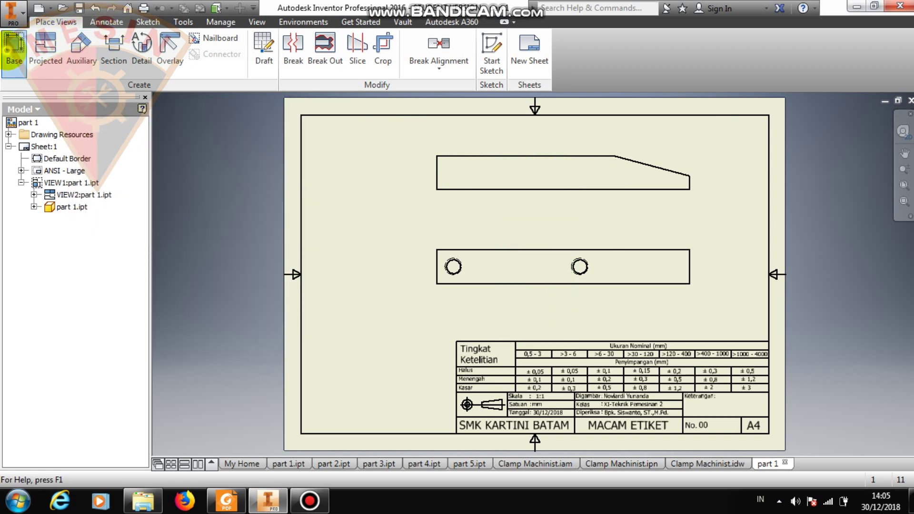
# - Start another base view of part 1.ipt in the sheet's lower-left corner and orient it isometrically
pyautogui.click(14, 48)
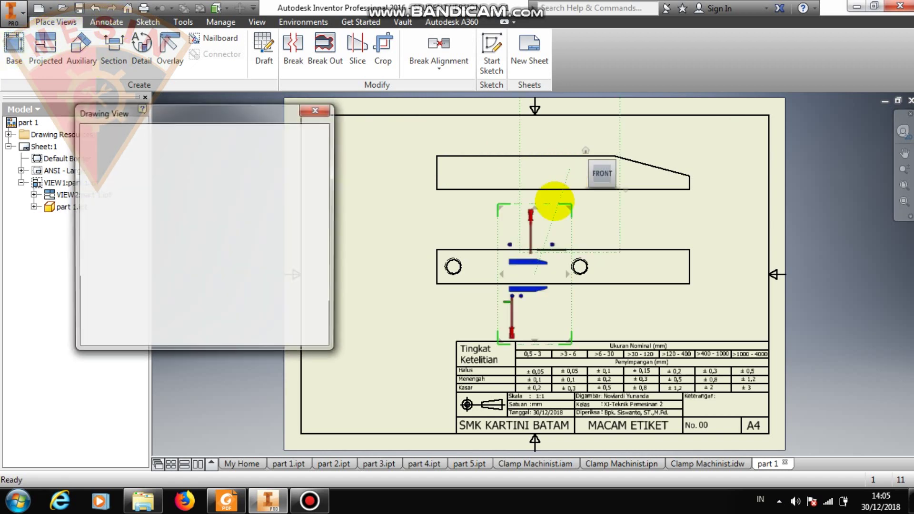
pyautogui.click(309, 169)
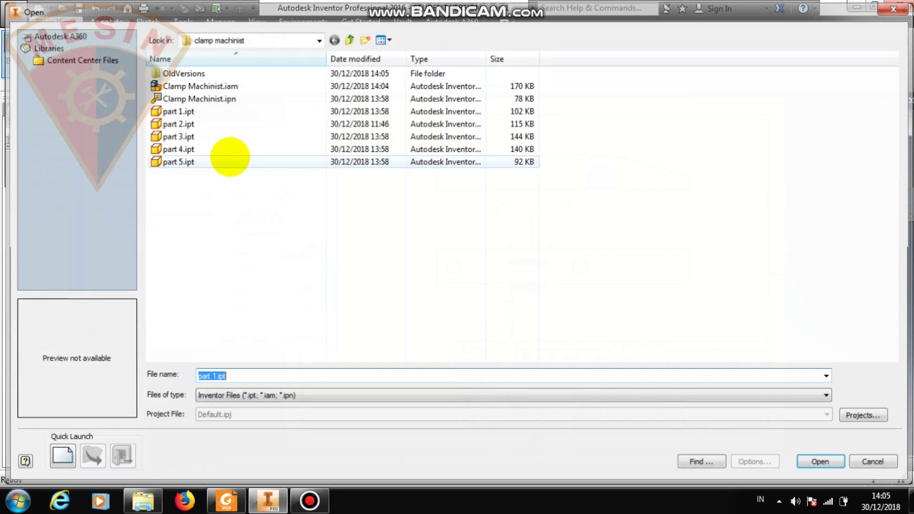
pyautogui.click(224, 111)
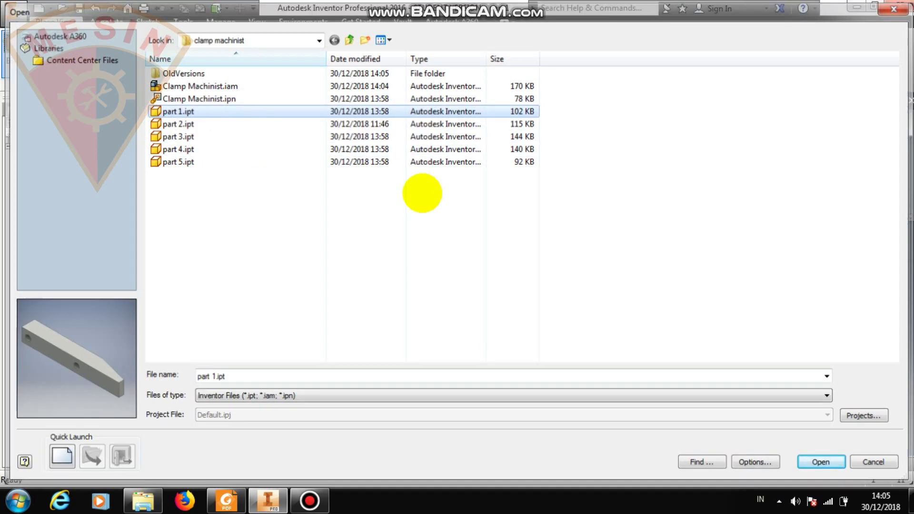
pyautogui.press('Return')
pyautogui.click(375, 380)
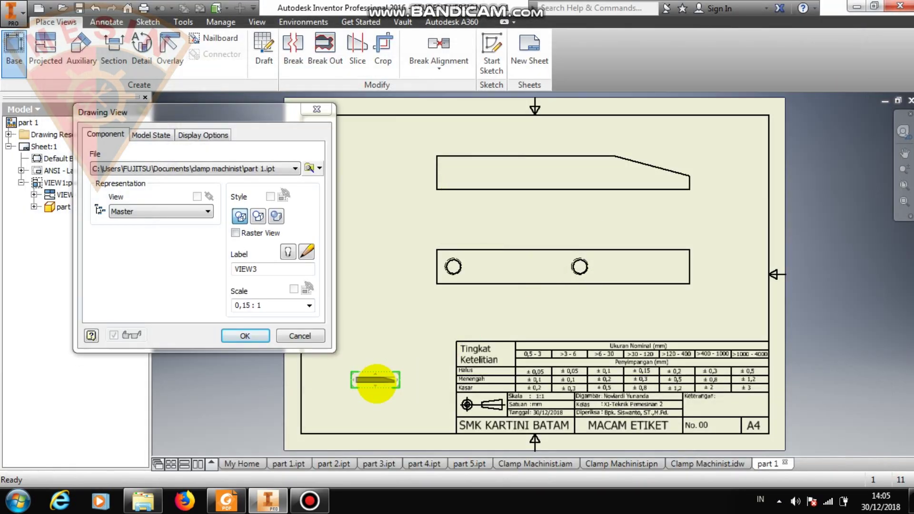
pyautogui.click(441, 330)
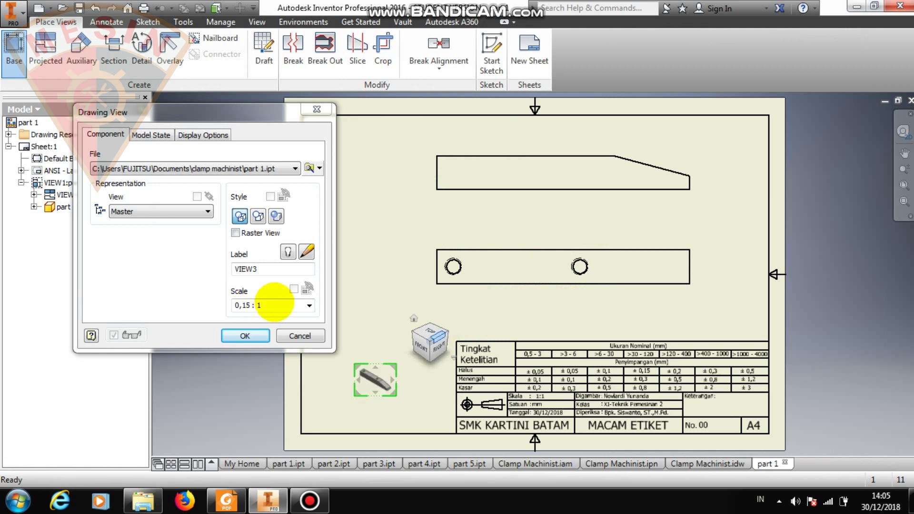
# - Finish the isometric view at 1:2 scale, shaded with hidden lines removed, and shift it slightly lower on the sheet
pyautogui.click(274, 304)
pyautogui.write('1:')
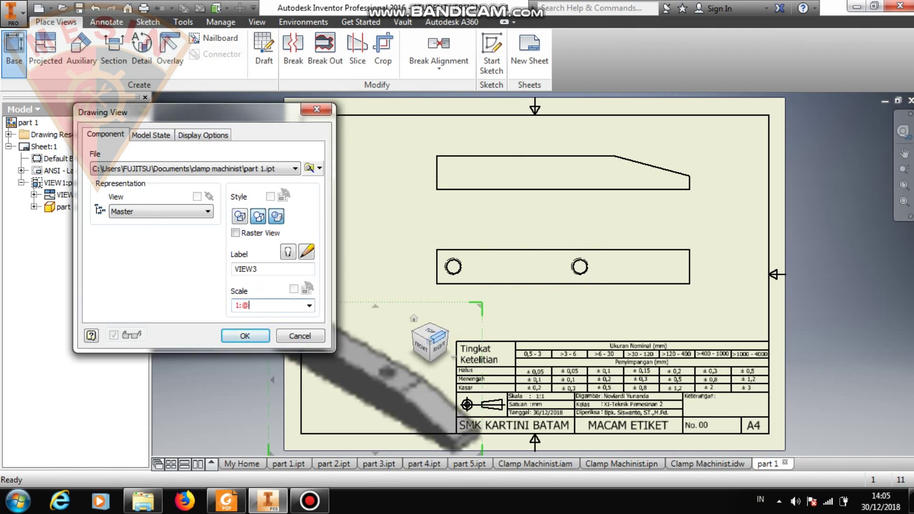
pyautogui.write('2')
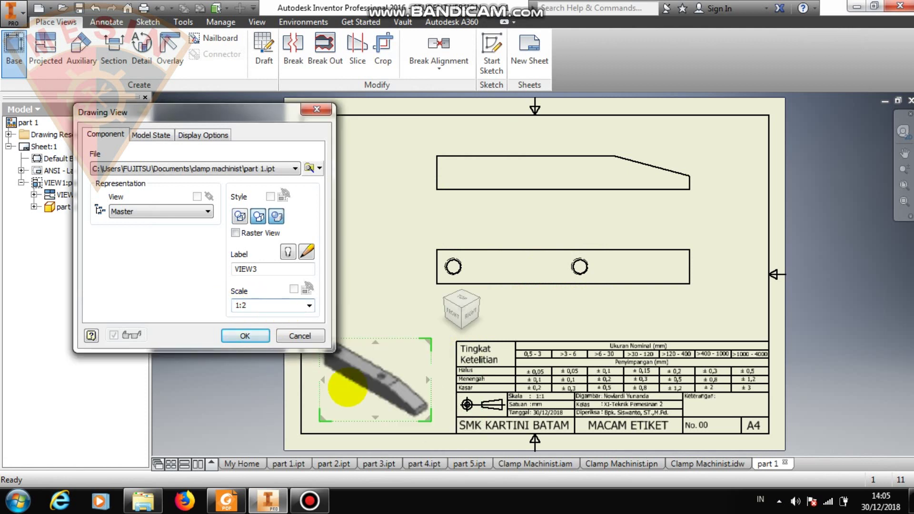
pyautogui.click(235, 336)
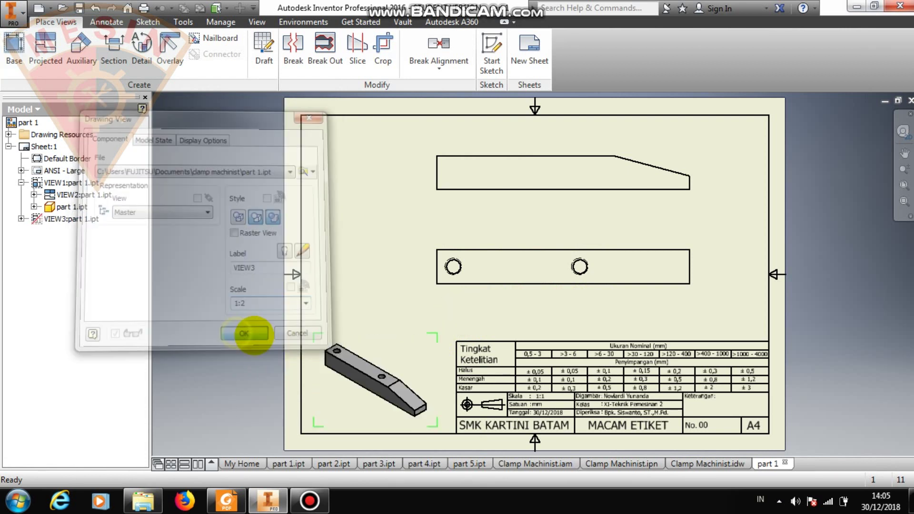
pyautogui.moveTo(410, 334); pyautogui.dragTo(411, 349)
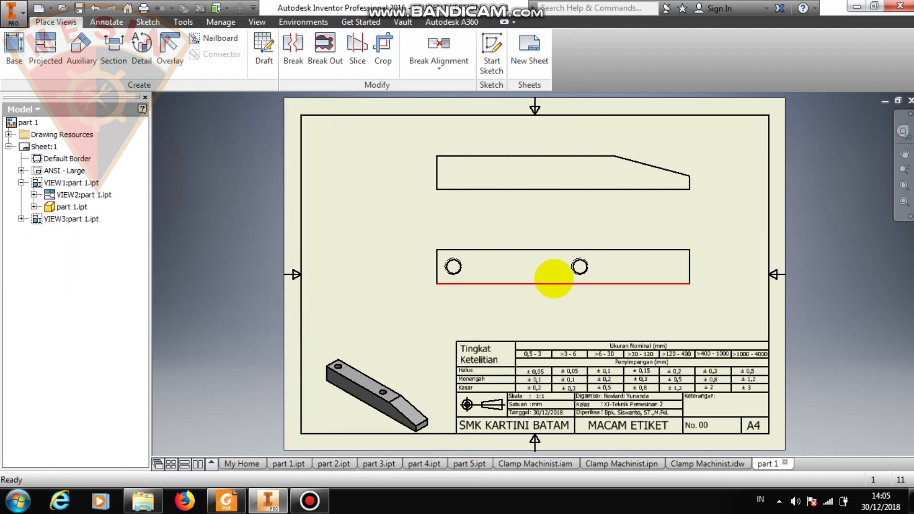
pyautogui.click(106, 21)
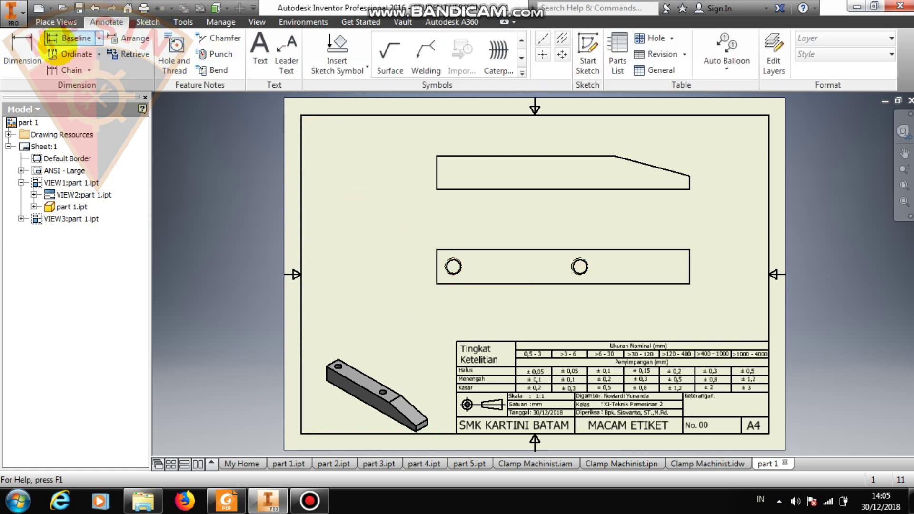
pyautogui.click(22, 50)
pyautogui.press('Escape')
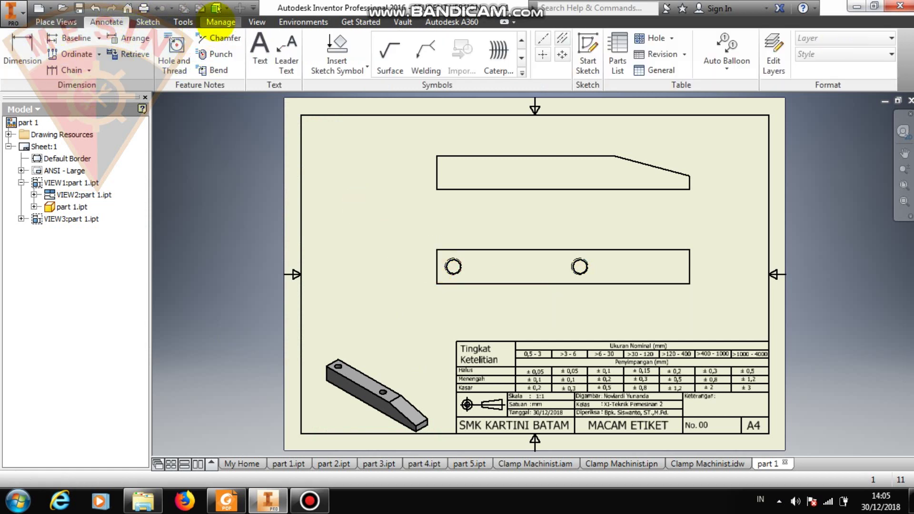
# - Open the style editor and review the Default Standard (ANSI-mm) general settings, view preferences and available styles
pyautogui.click(220, 22)
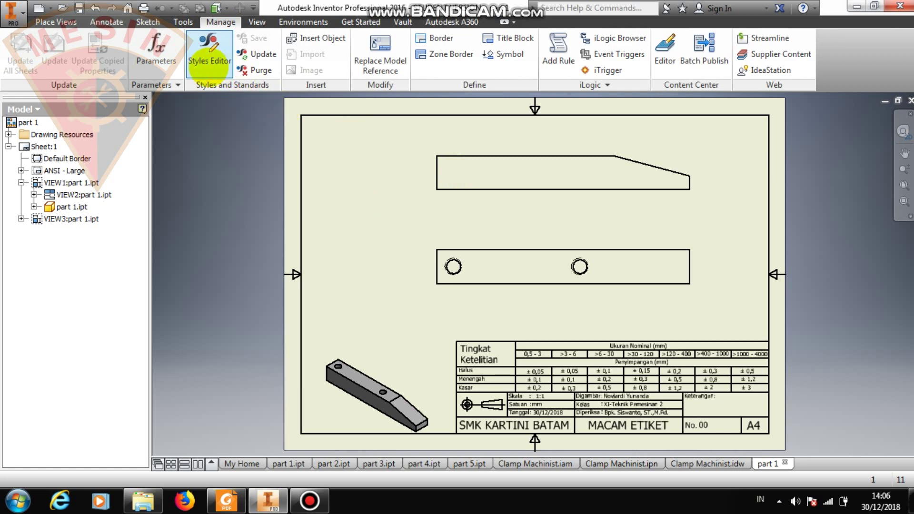
pyautogui.click(209, 62)
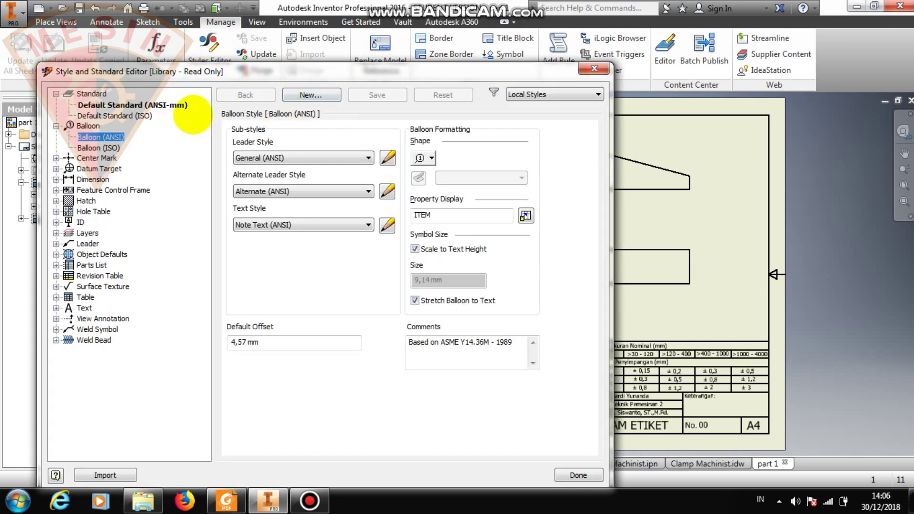
pyautogui.click(97, 106)
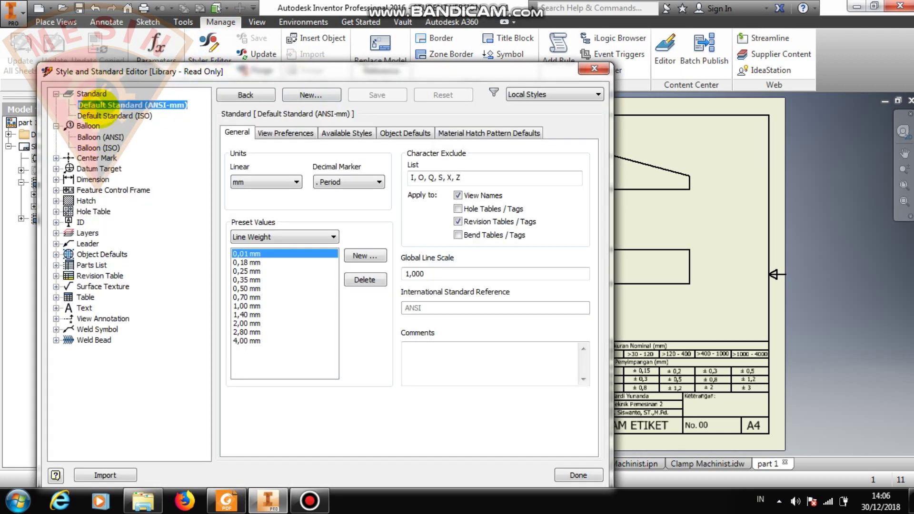
pyautogui.click(286, 133)
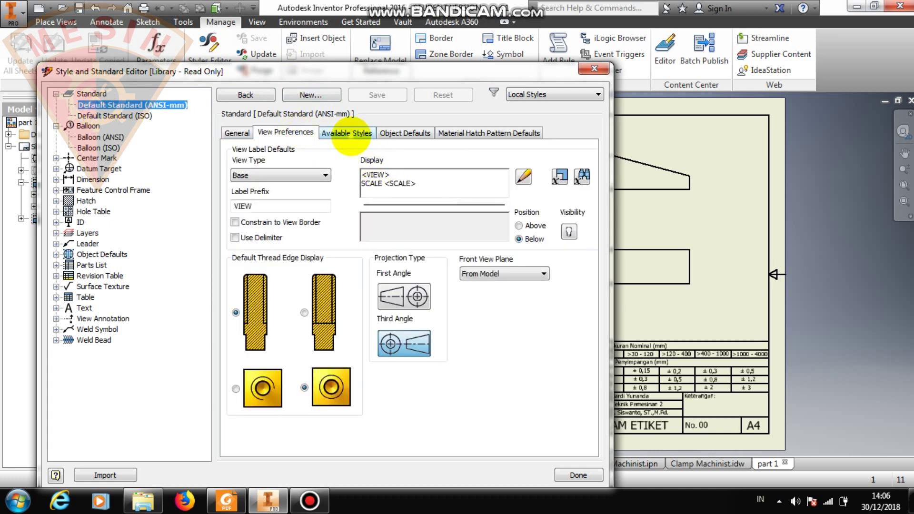
pyautogui.click(346, 133)
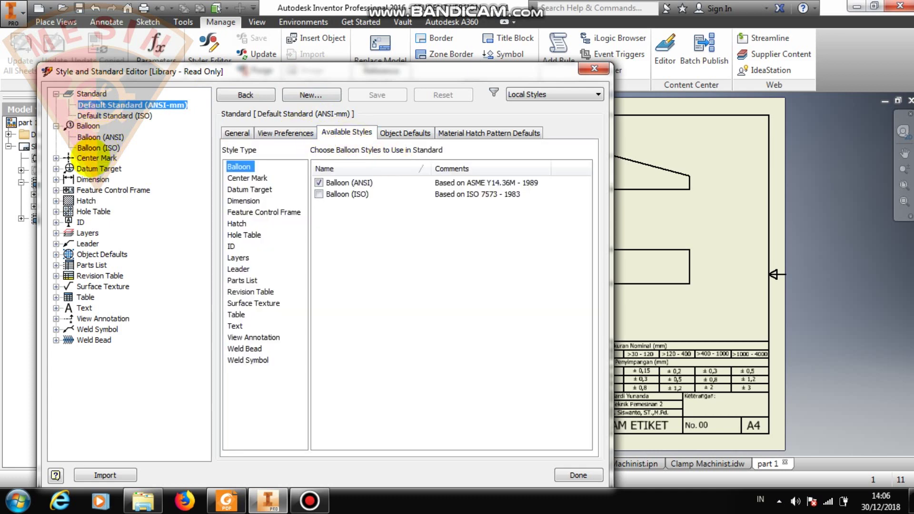
# - In the Center Mark (ANSI) style, set the mark to 2 mm and both the gap and overshoot to 1 mm
pyautogui.click(95, 157)
pyautogui.click(56, 157)
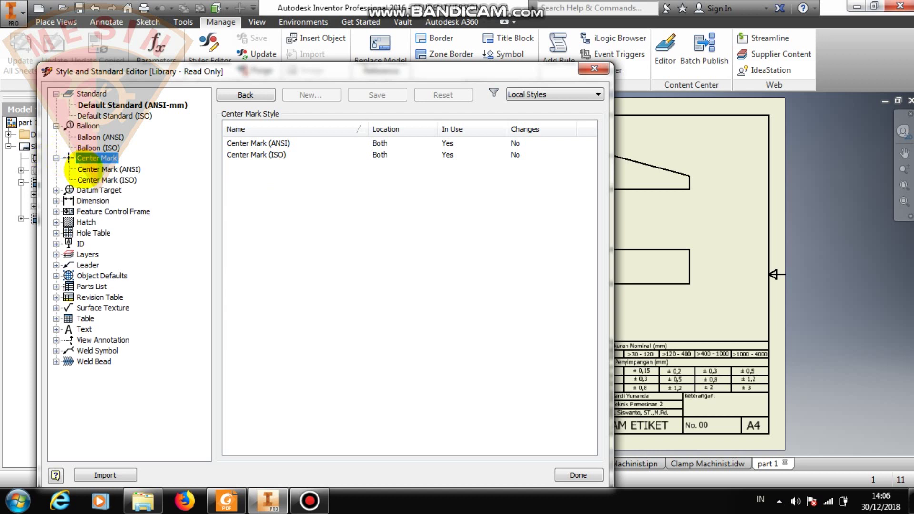
pyautogui.click(82, 170)
pyautogui.click(270, 145)
pyautogui.write('2')
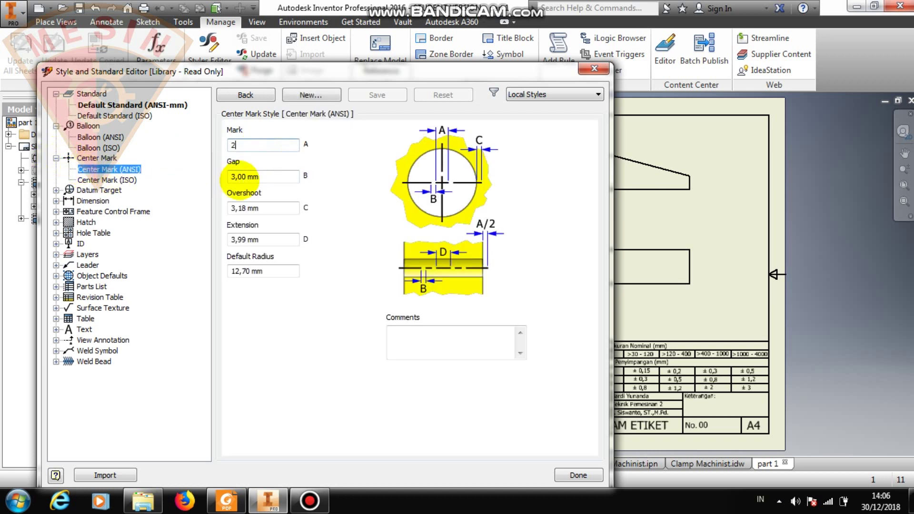
pyautogui.click(265, 177)
pyautogui.write('1')
pyautogui.press('Tab')
pyautogui.write('1')
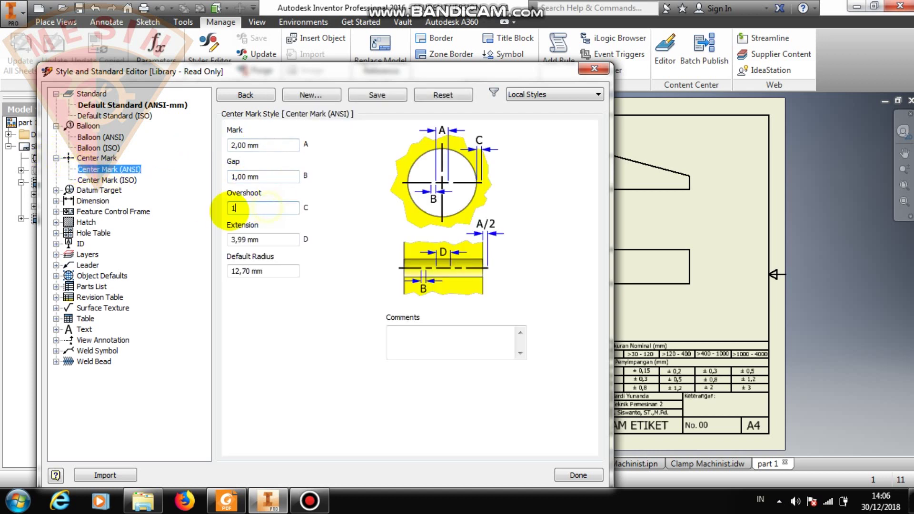
pyautogui.press('Tab')
# - Set the centre mark style's mark to 1 mm and extension to 0.5 mm, saving the edits while switching to the Default - mm (ANSI) dimension style
pyautogui.click(285, 144)
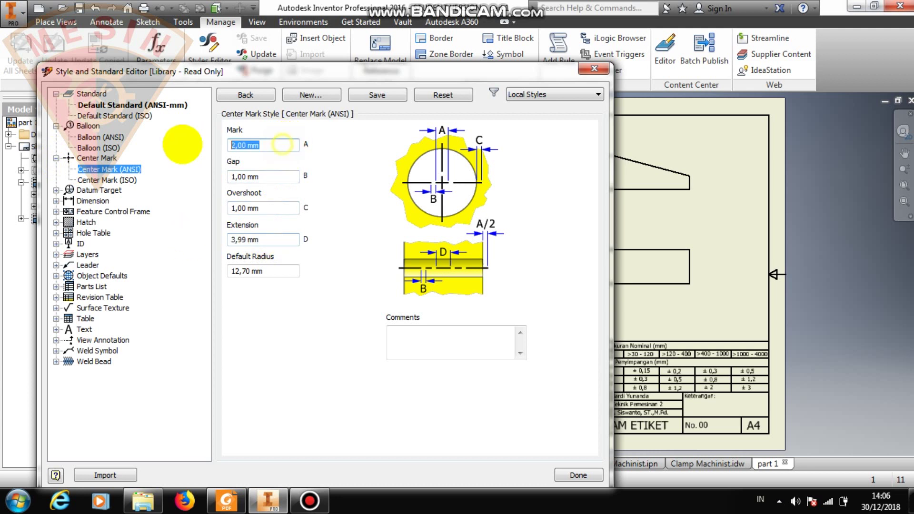
pyautogui.write('1')
pyautogui.click(267, 239)
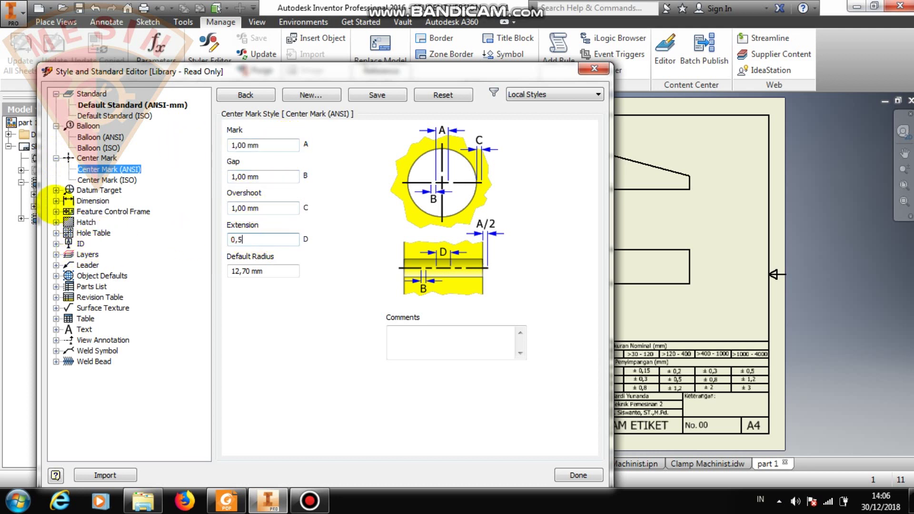
pyautogui.click(56, 201)
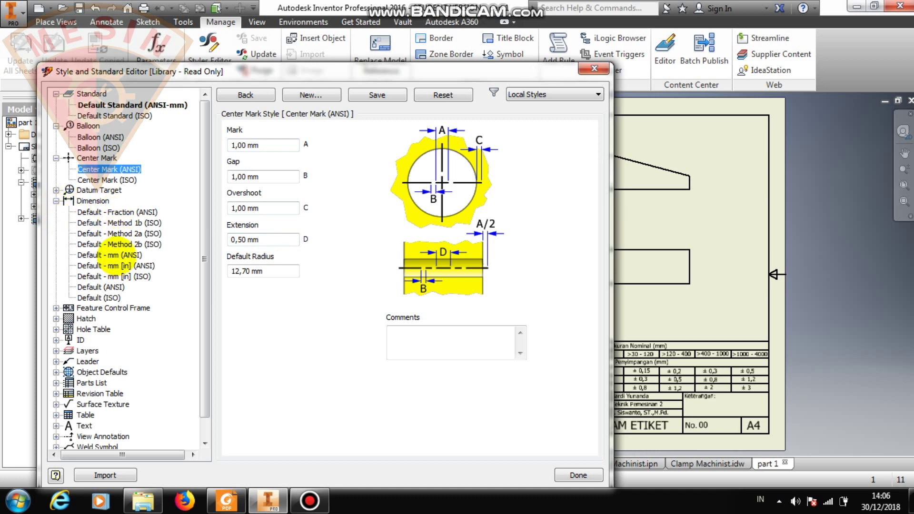
pyautogui.click(122, 256)
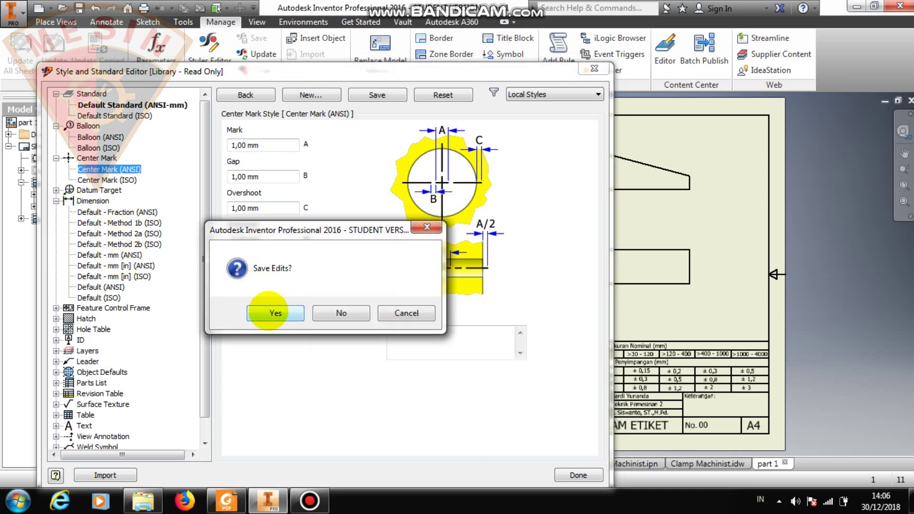
pyautogui.click(271, 313)
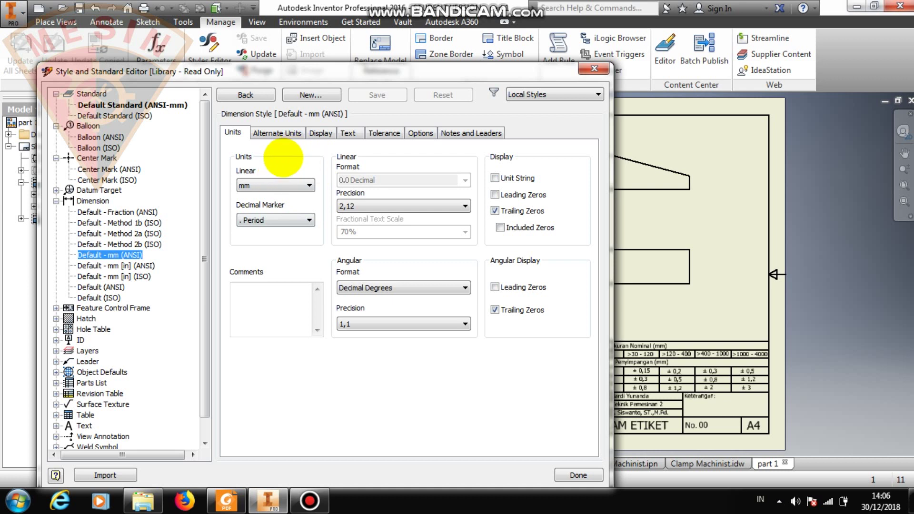
# - In the Default - mm (ANSI) dimension style, place the text of horizontal, aligned and vertical linear dimensions above the dimension line
pyautogui.click(281, 133)
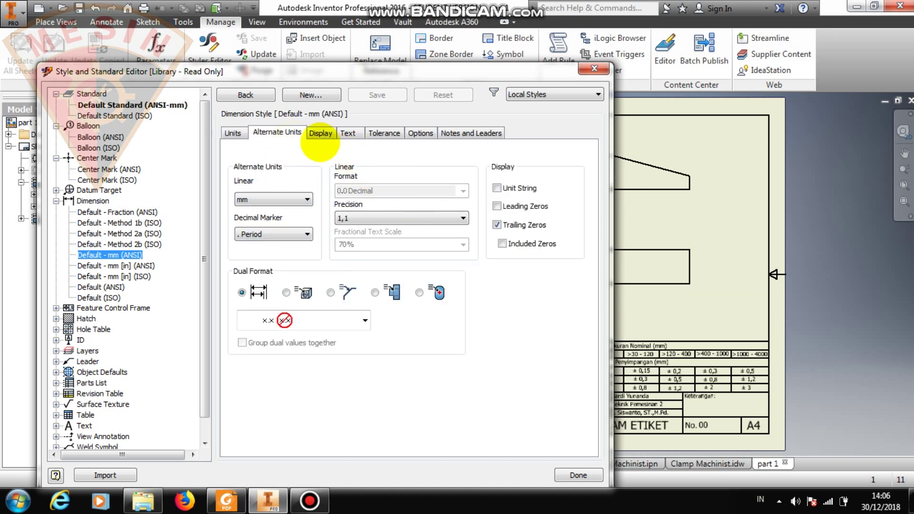
pyautogui.click(321, 133)
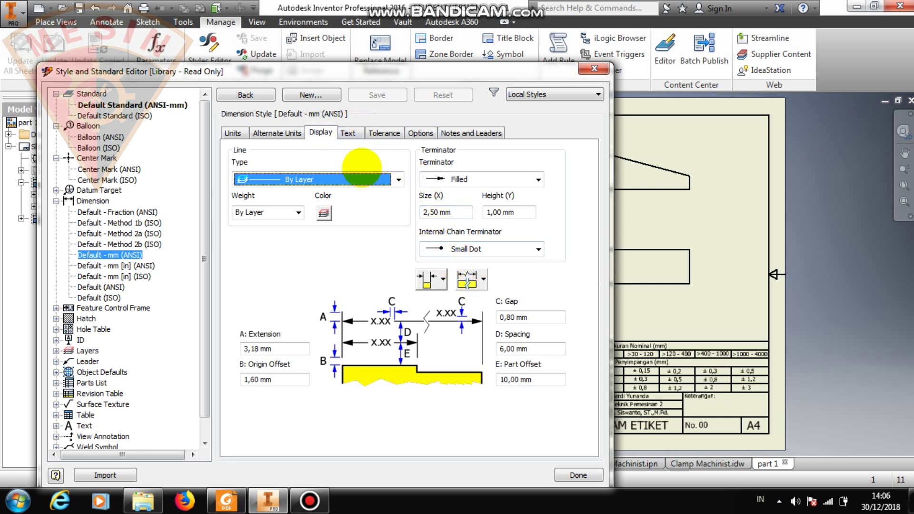
pyautogui.click(348, 133)
pyautogui.click(443, 178)
pyautogui.click(452, 229)
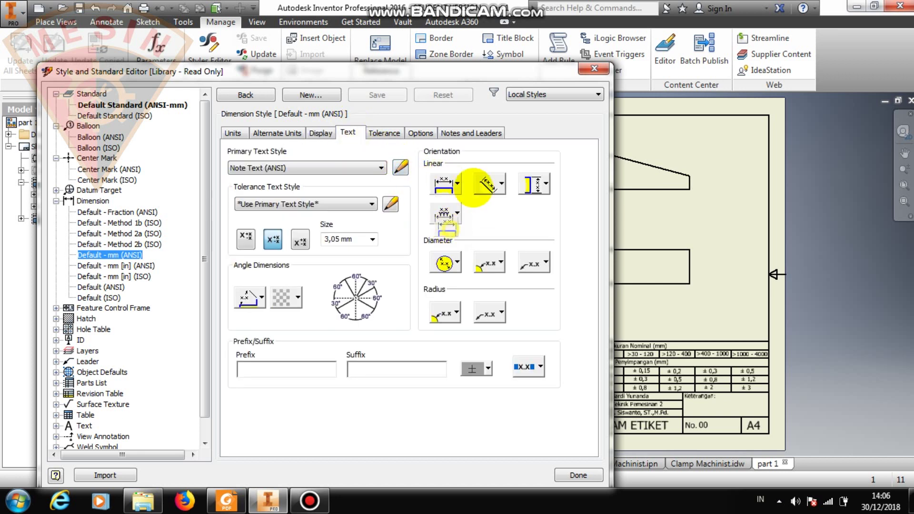
pyautogui.click(492, 179)
pyautogui.click(492, 249)
pyautogui.click(534, 184)
pyautogui.click(536, 249)
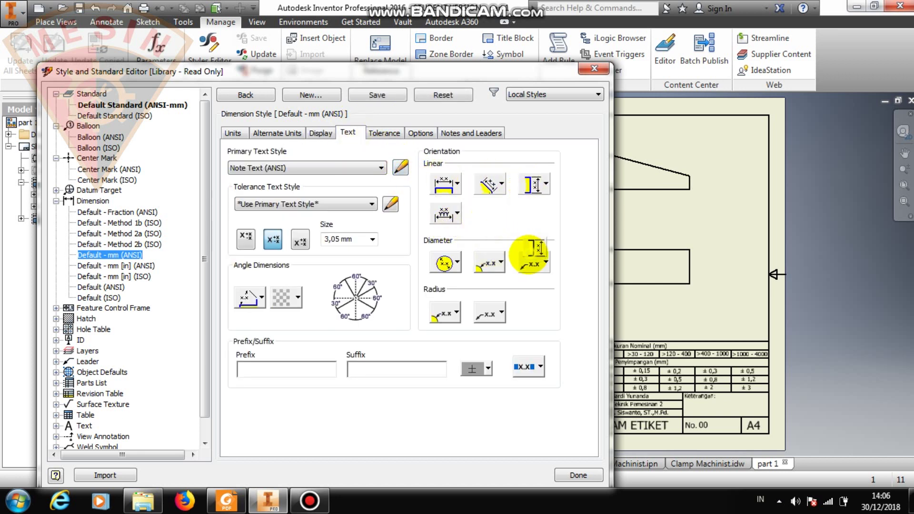
# - Set the style's diameter and angle dimension text to aligned above the line, adjust the diameter leader text, and close the style editor
pyautogui.click(533, 263)
pyautogui.click(536, 304)
pyautogui.click(446, 262)
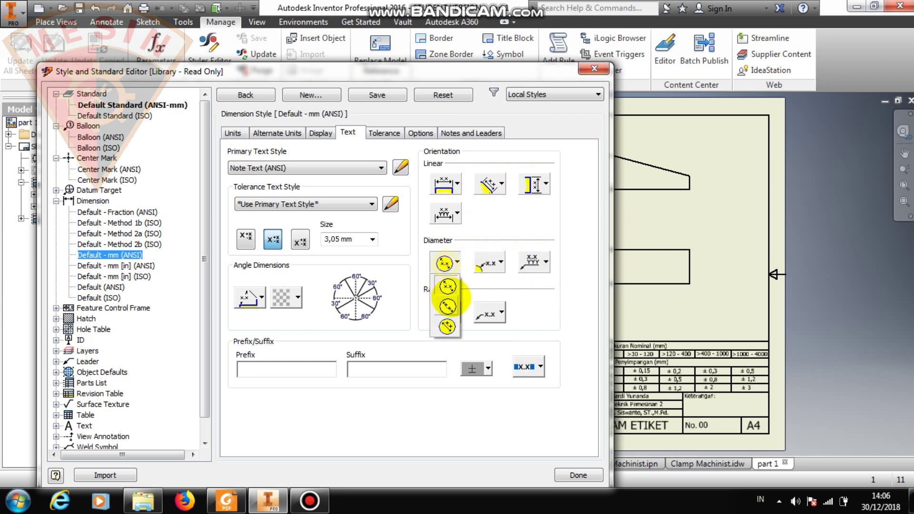
pyautogui.click(447, 326)
pyautogui.click(249, 297)
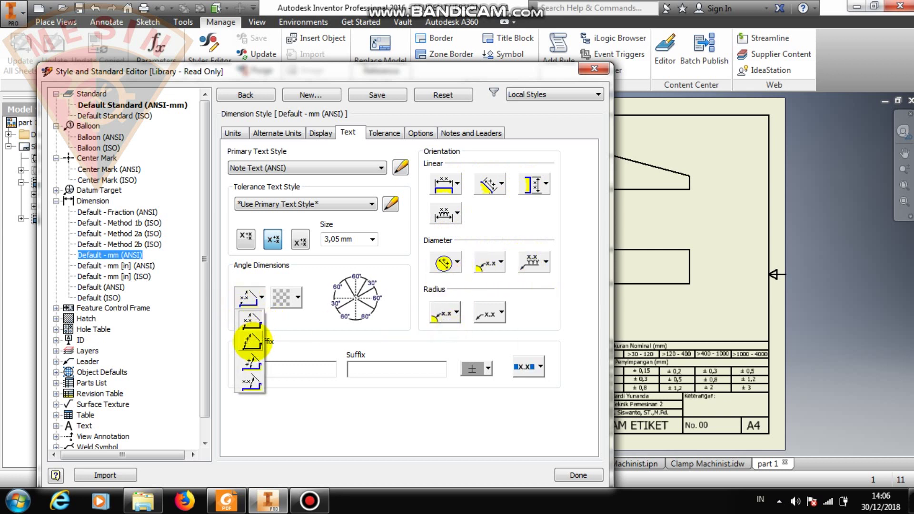
pyautogui.click(252, 363)
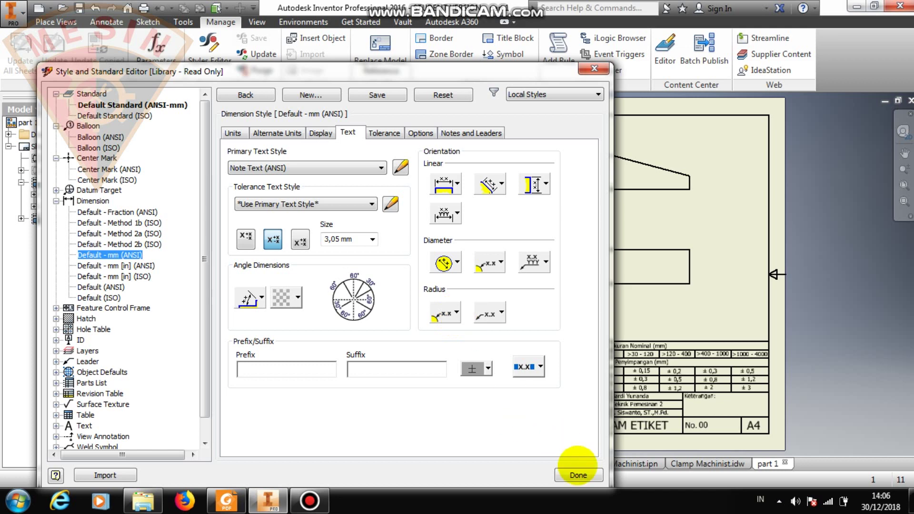
pyautogui.click(578, 475)
pyautogui.click(265, 311)
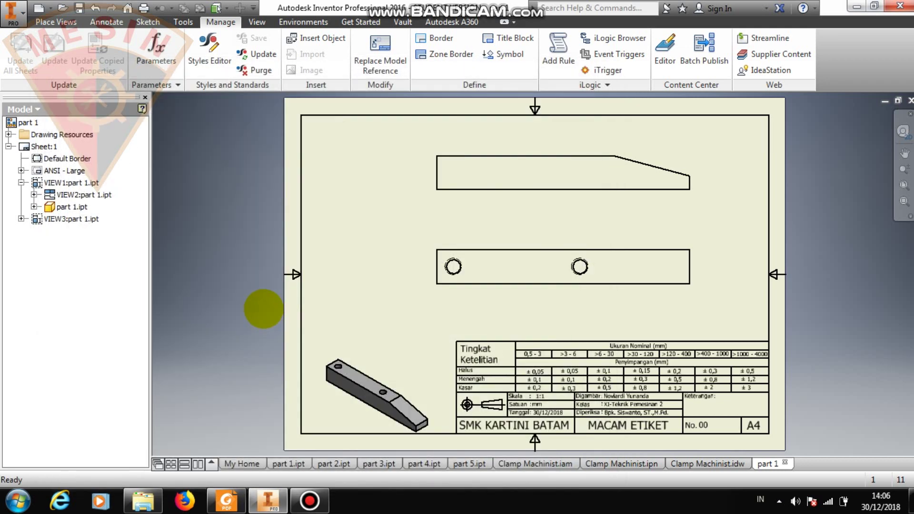
# - Add centre marks to both holes in the plan view of part 1
pyautogui.click(56, 21)
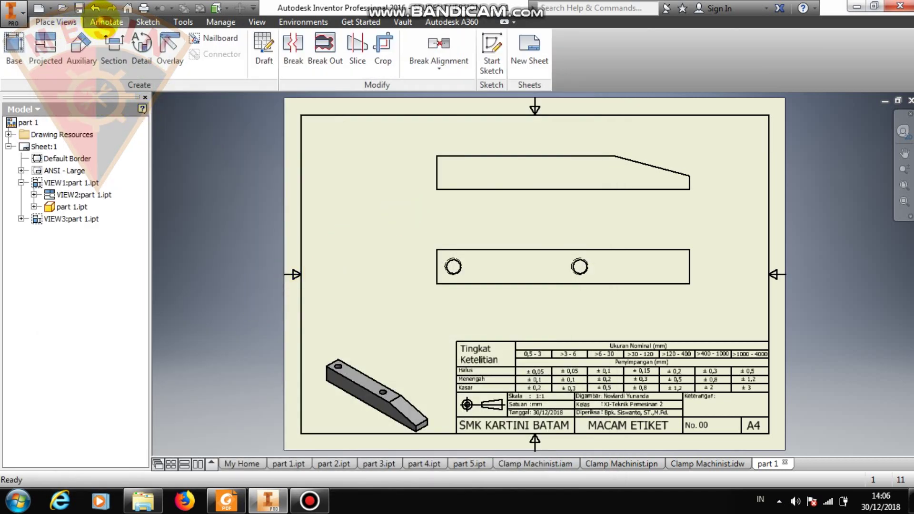
pyautogui.click(105, 22)
pyautogui.click(542, 54)
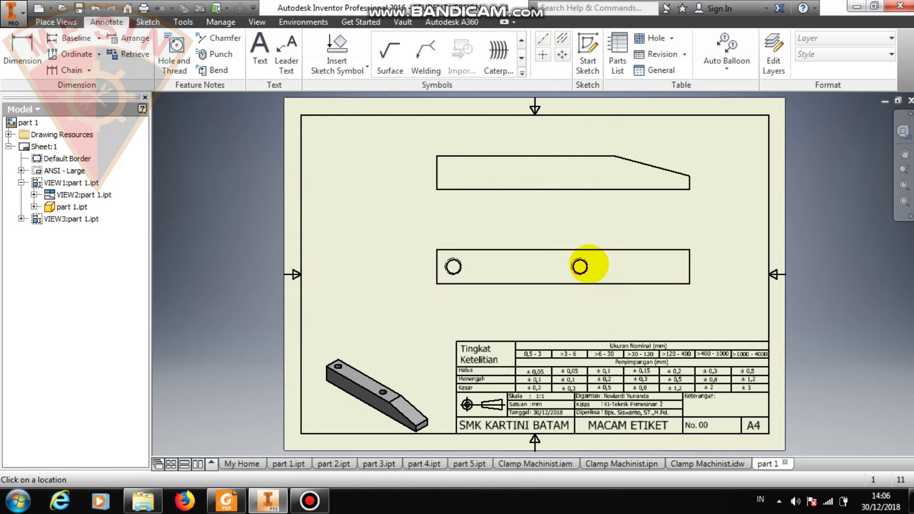
pyautogui.click(585, 265)
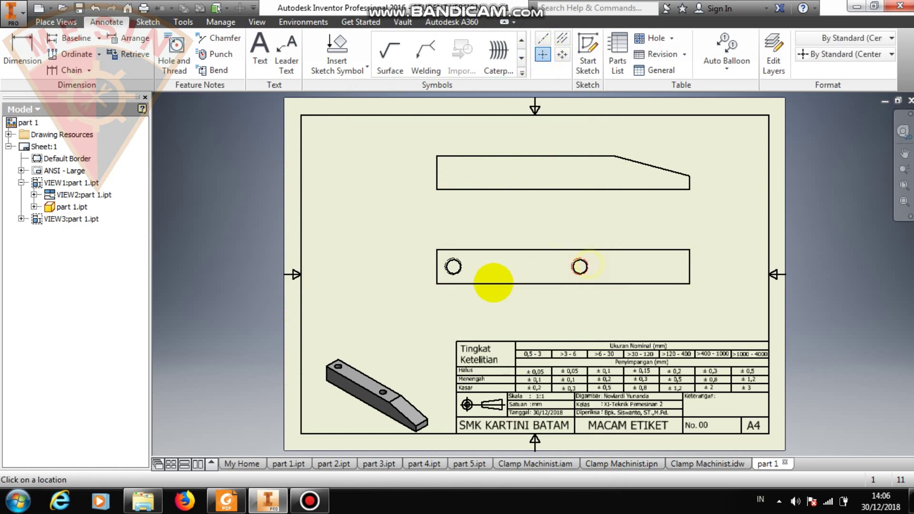
pyautogui.click(453, 266)
# - Dimension the overall length below the plan view with primary unit precision 0
pyautogui.click(23, 50)
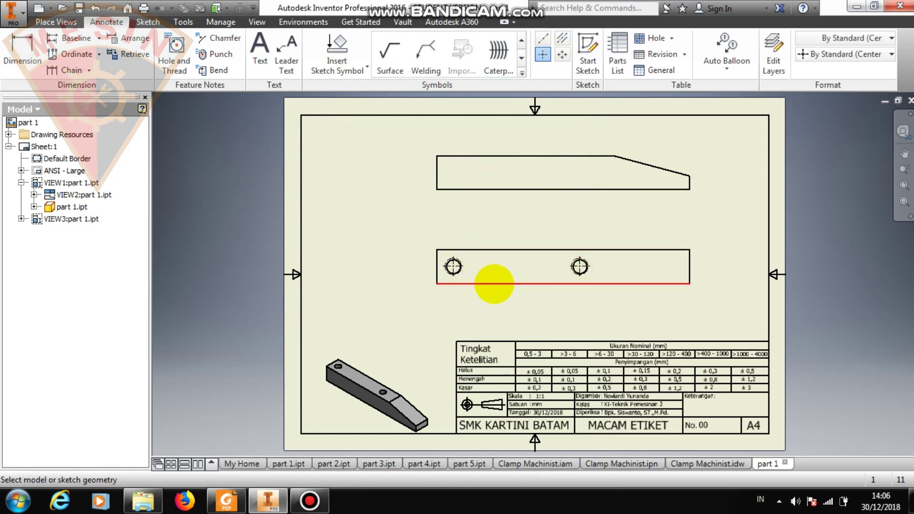
pyautogui.click(494, 284)
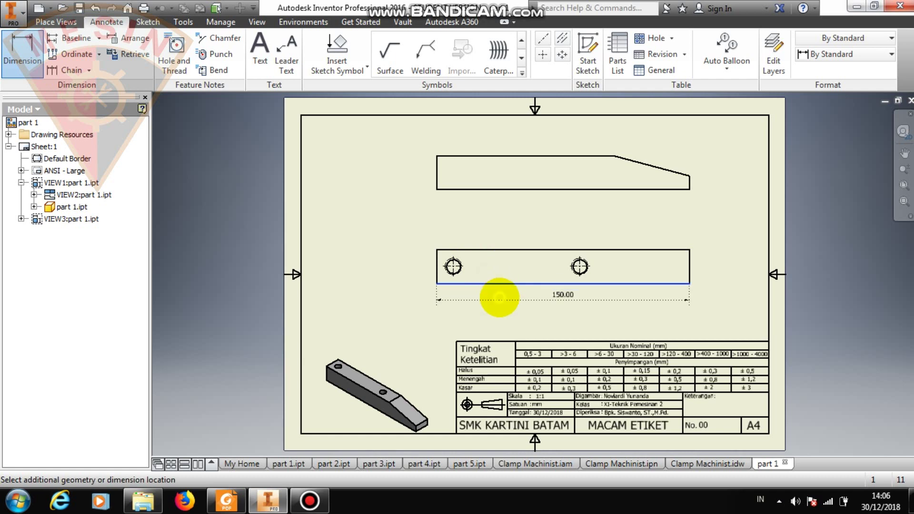
pyautogui.click(499, 298)
pyautogui.click(295, 137)
pyautogui.click(285, 144)
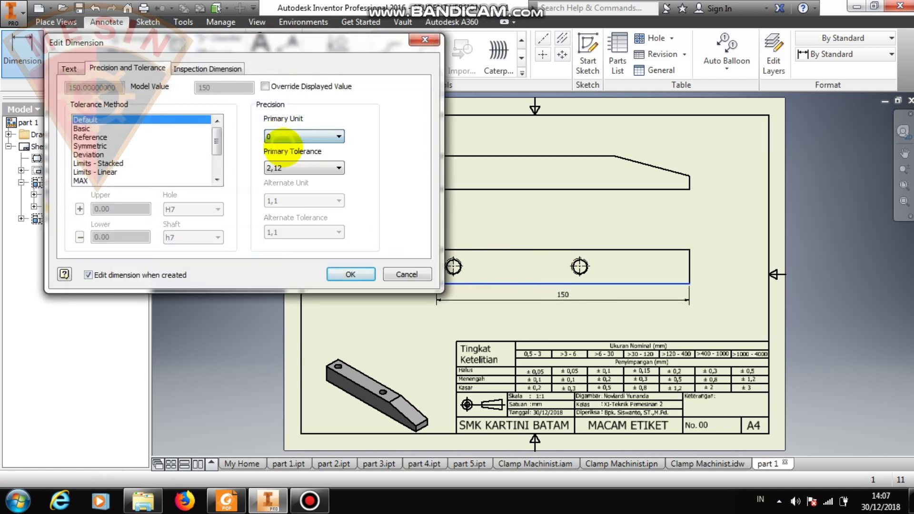
pyautogui.click(350, 274)
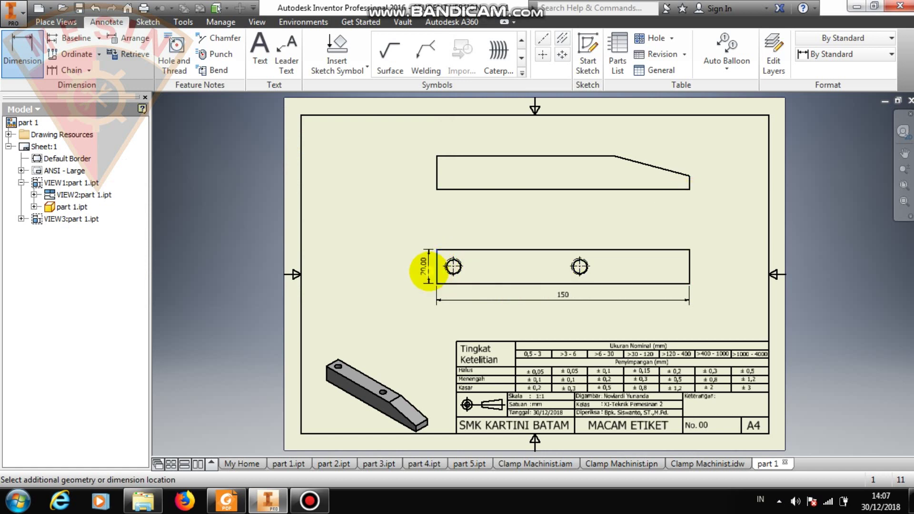
# - Dimension the bar's width beside the left end of the plan view with primary unit precision 0
pyautogui.click(428, 270)
pyautogui.click(292, 137)
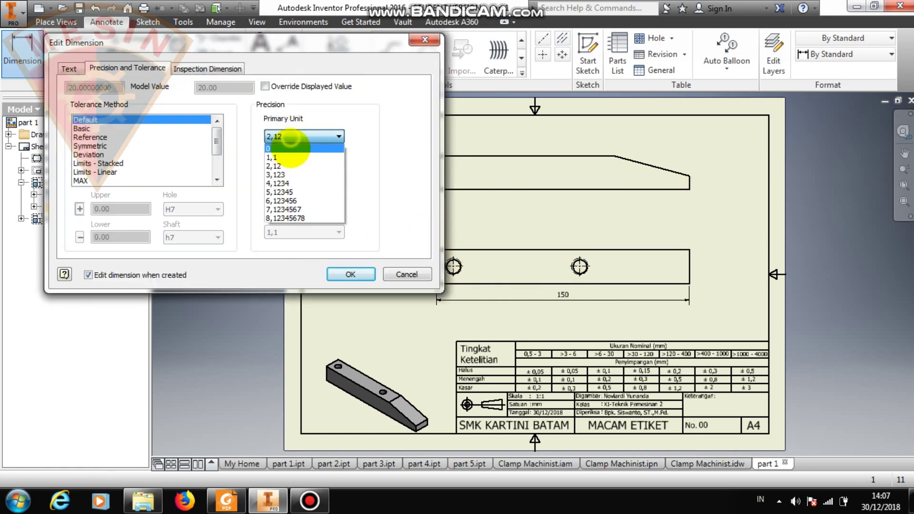
pyautogui.click(291, 148)
pyautogui.click(350, 275)
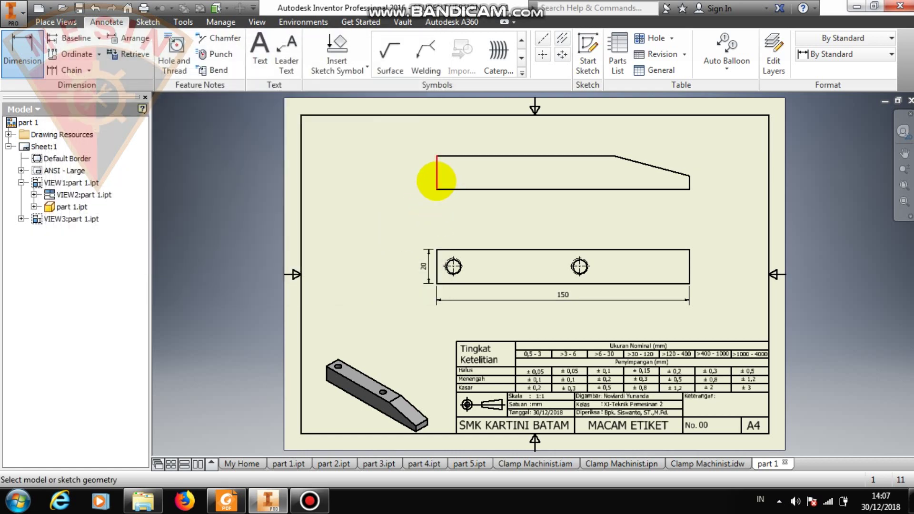
# - Dimension the full height at the left end of the front view with primary unit precision 0
pyautogui.click(428, 176)
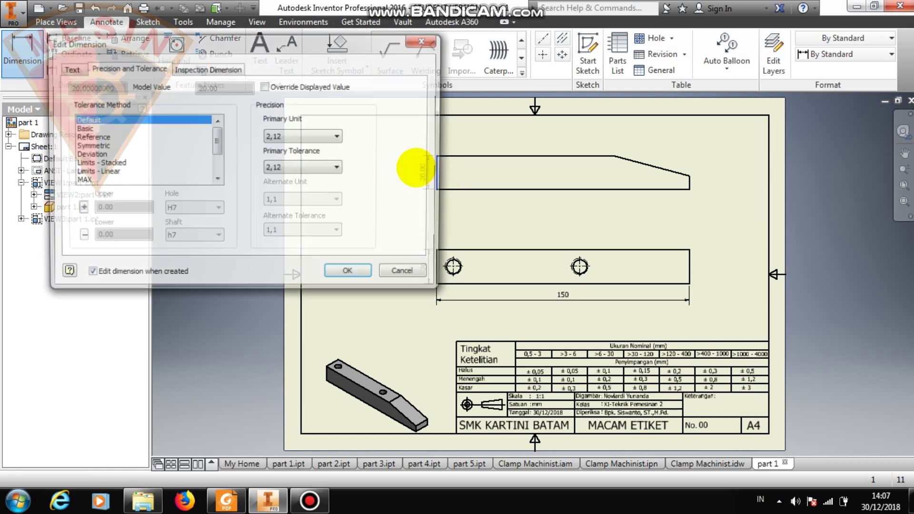
pyautogui.click(331, 138)
pyautogui.click(334, 156)
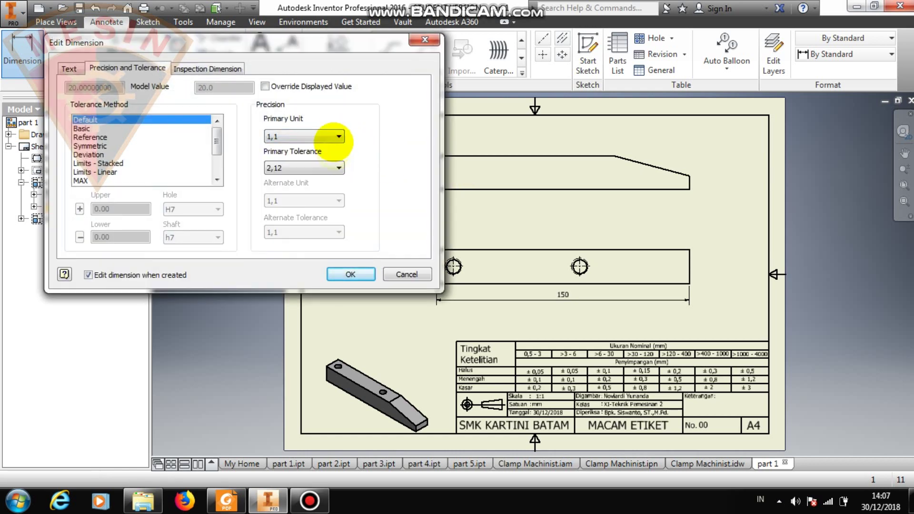
pyautogui.click(330, 137)
pyautogui.click(334, 149)
pyautogui.click(361, 272)
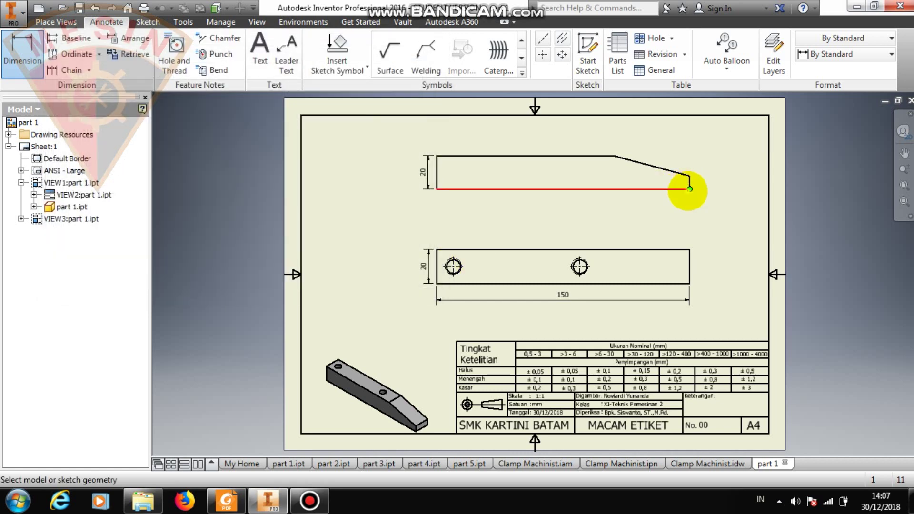
# - Dimension the short end height at the tapered end of the front view with primary unit precision 0
pyautogui.click(688, 189)
pyautogui.click(703, 185)
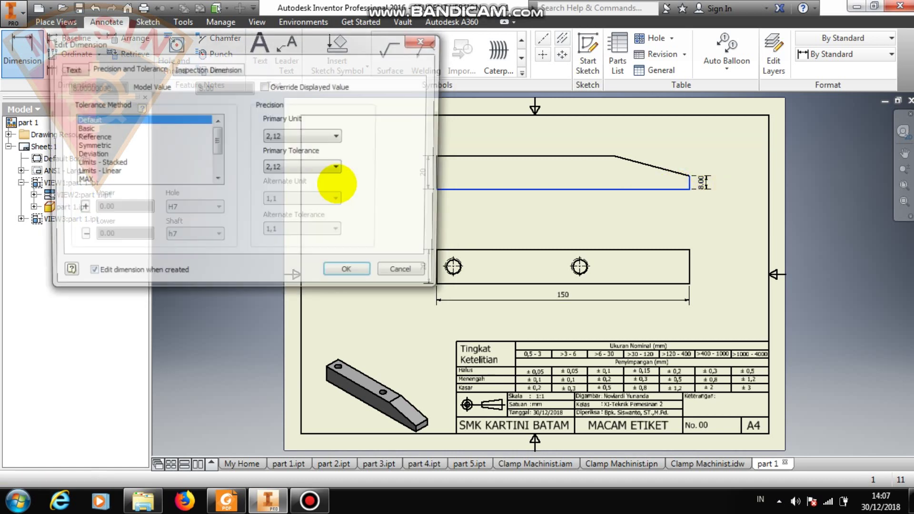
pyautogui.click(330, 137)
pyautogui.click(304, 143)
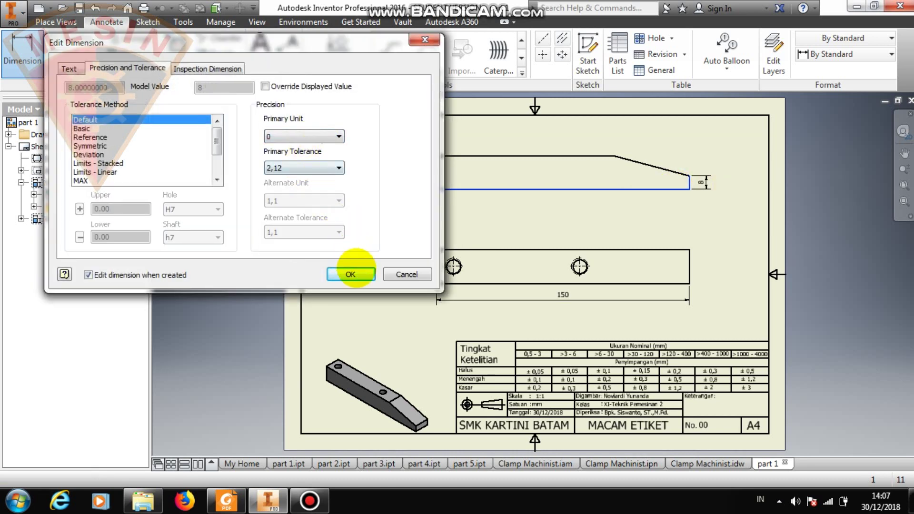
pyautogui.click(350, 274)
# - Dimension the taper's horizontal length above the front view with primary unit precision 0
pyautogui.click(614, 154)
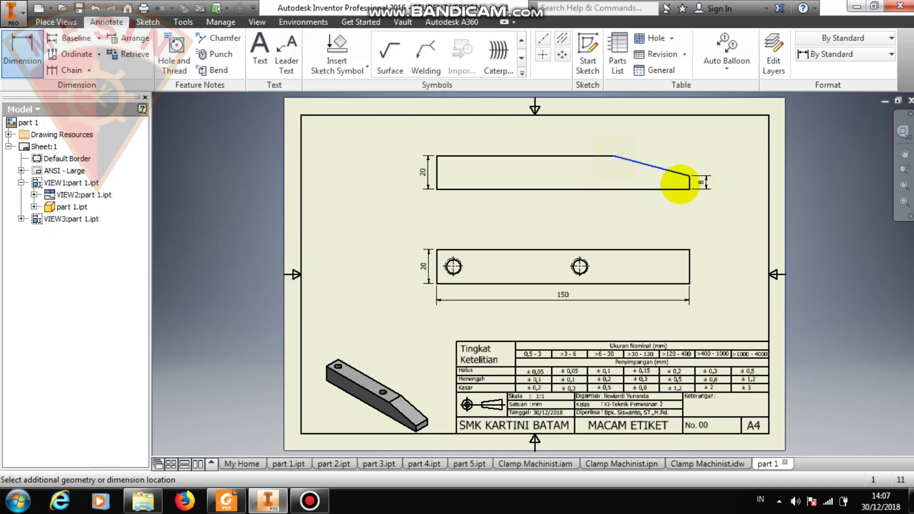
pyautogui.click(690, 182)
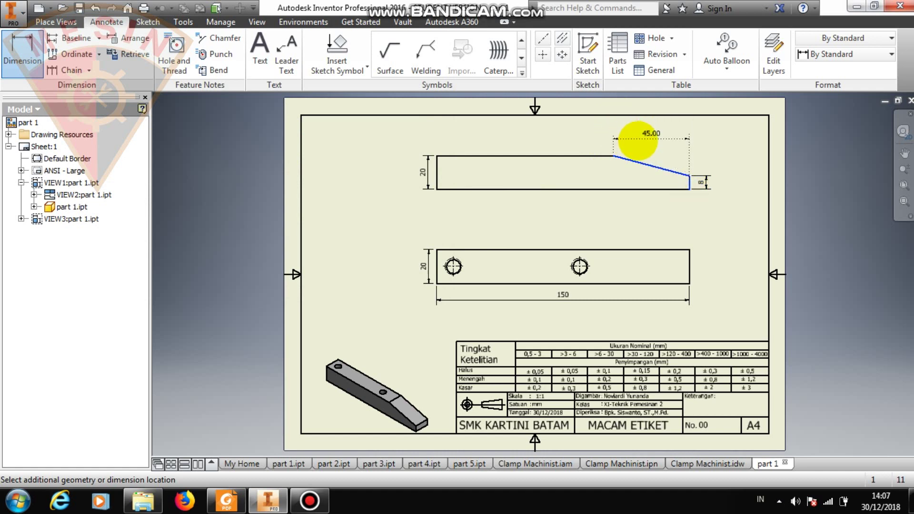
pyautogui.click(636, 143)
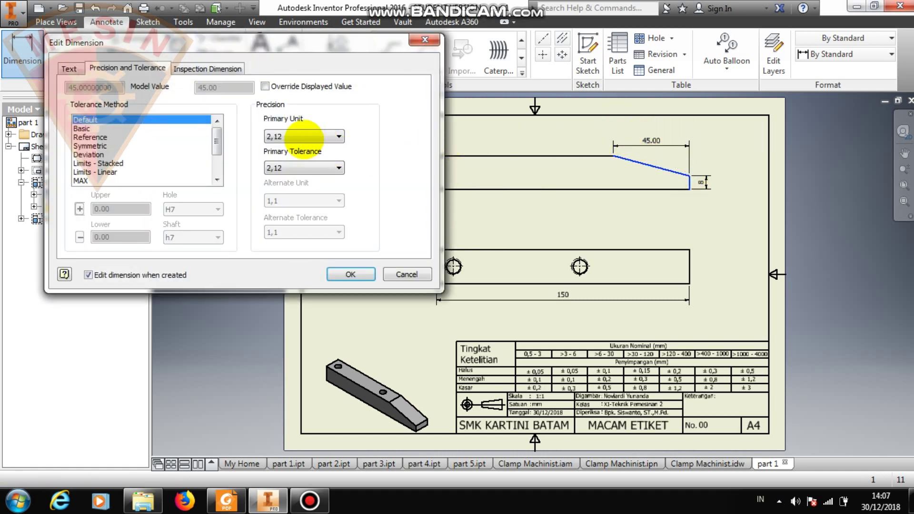
pyautogui.click(304, 137)
pyautogui.click(299, 149)
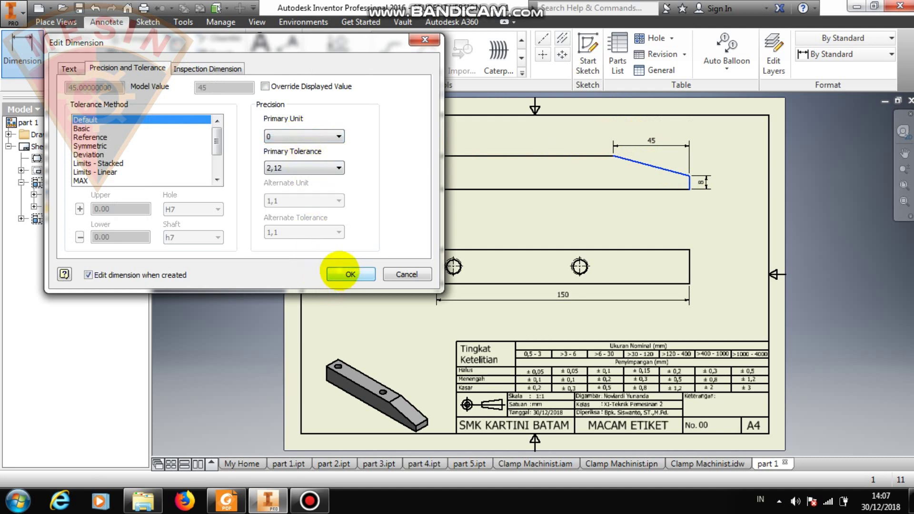
pyautogui.click(347, 274)
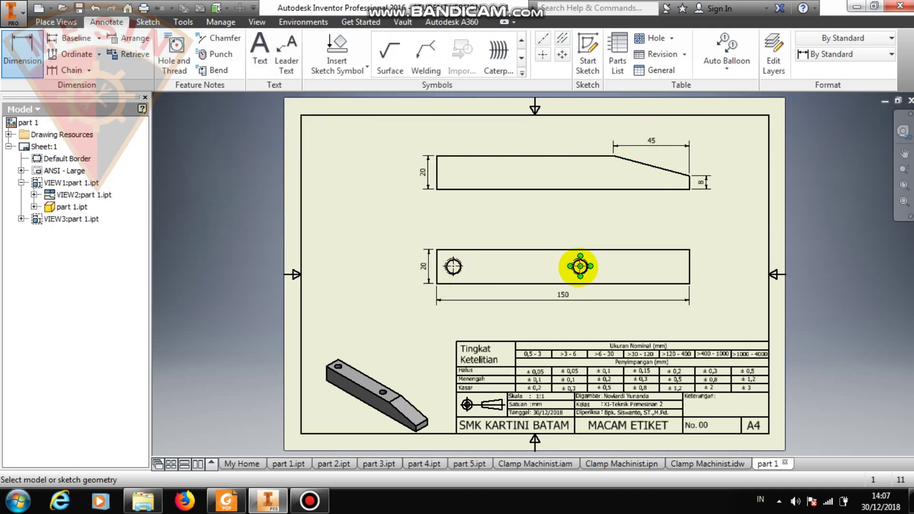
# - Dimension the distance from the middle hole to the right end above the plan view with primary unit precision 0
pyautogui.click(580, 267)
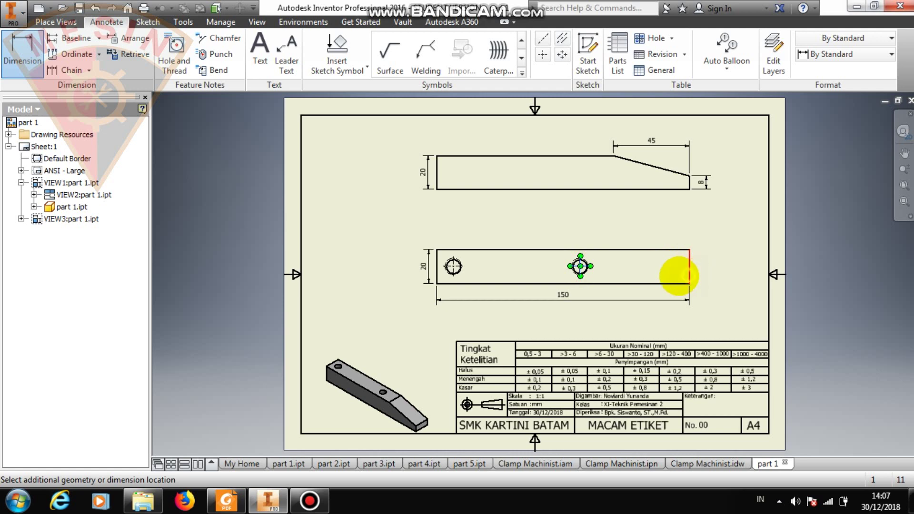
pyautogui.click(687, 276)
pyautogui.click(619, 240)
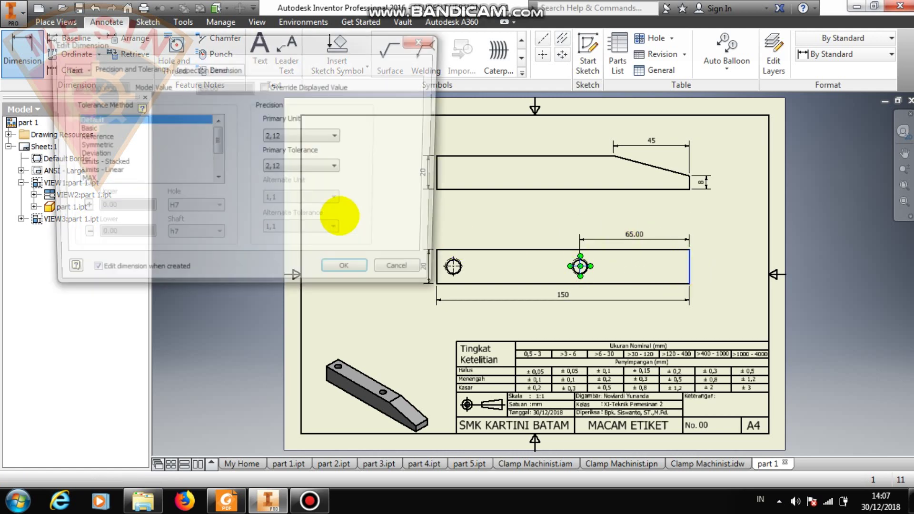
pyautogui.click(303, 136)
pyautogui.click(296, 145)
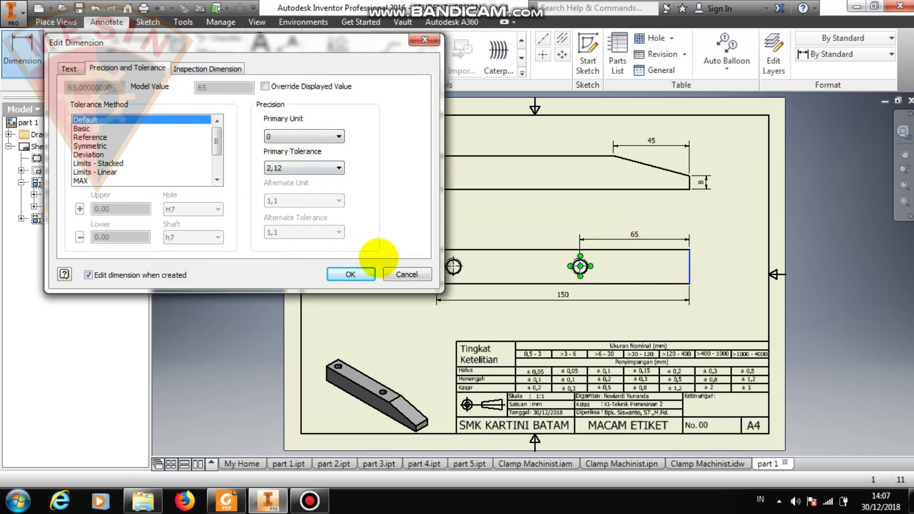
pyautogui.click(350, 274)
pyautogui.click(452, 266)
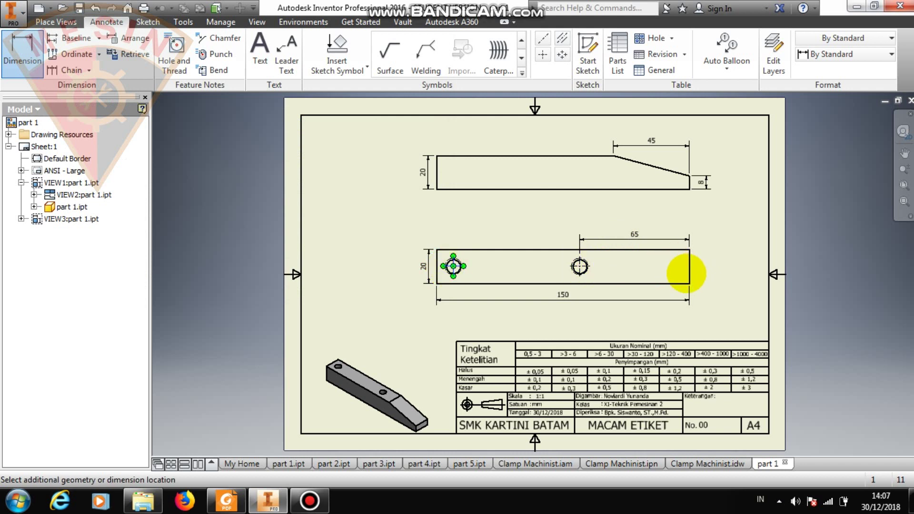
pyautogui.click(689, 274)
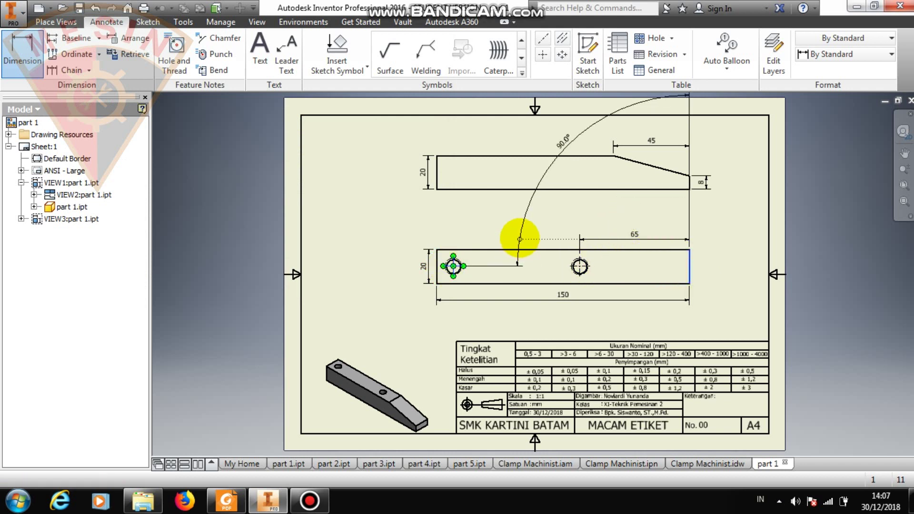
pyautogui.press('Escape')
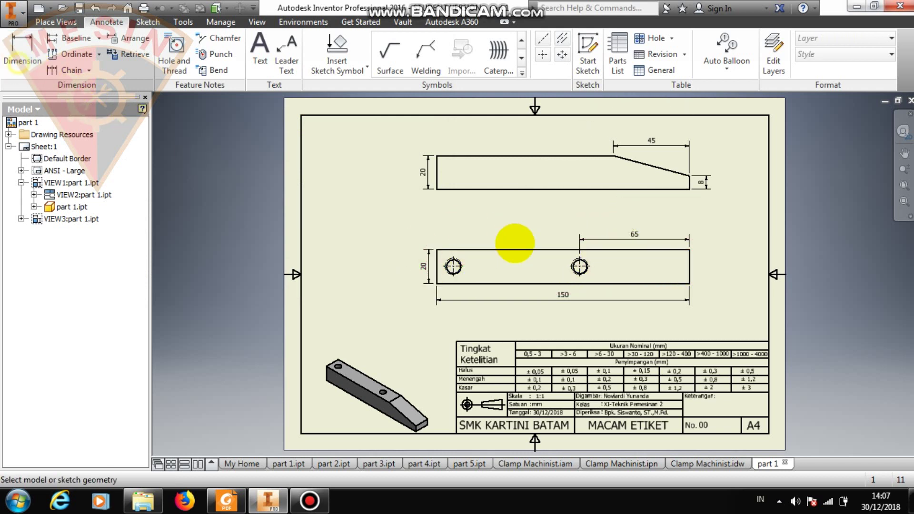
# - Dimension the distance from the left hole to the right end above the plan view with primary unit precision 0
pyautogui.press('d')
pyautogui.click(453, 266)
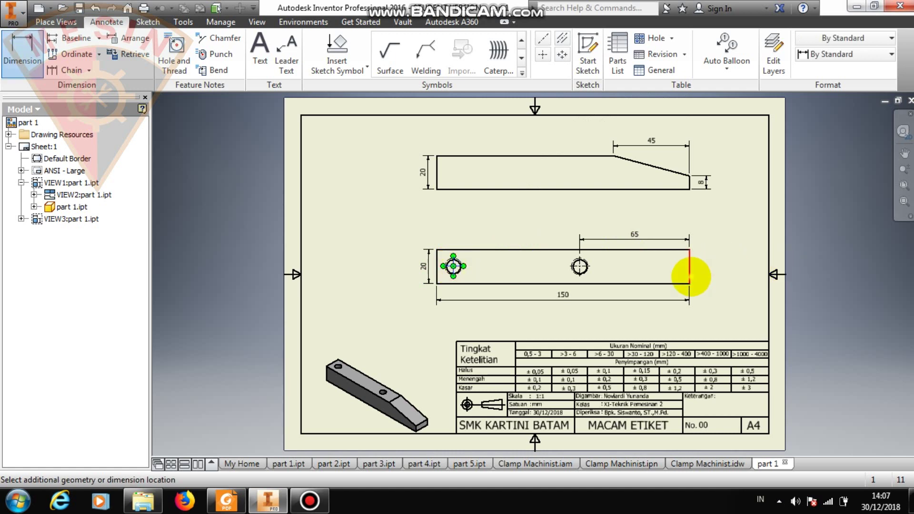
pyautogui.click(689, 275)
pyautogui.click(555, 220)
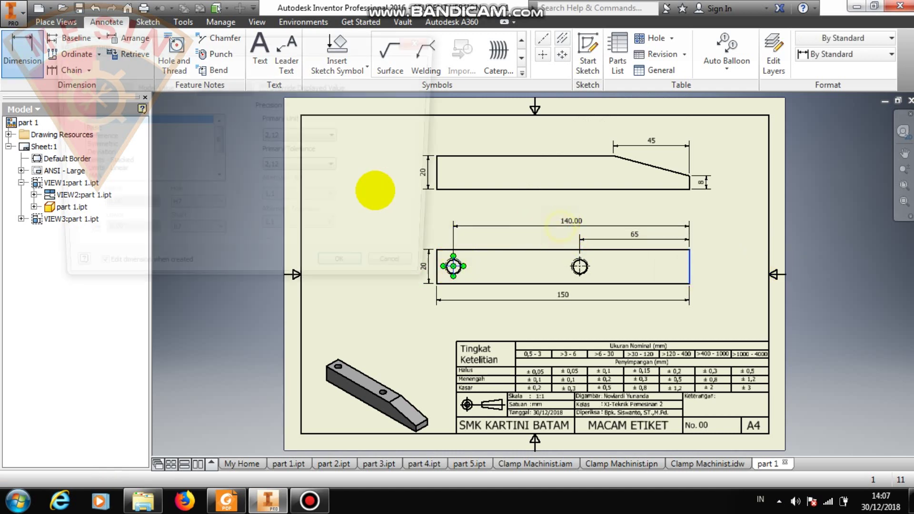
pyautogui.click(310, 136)
pyautogui.click(285, 149)
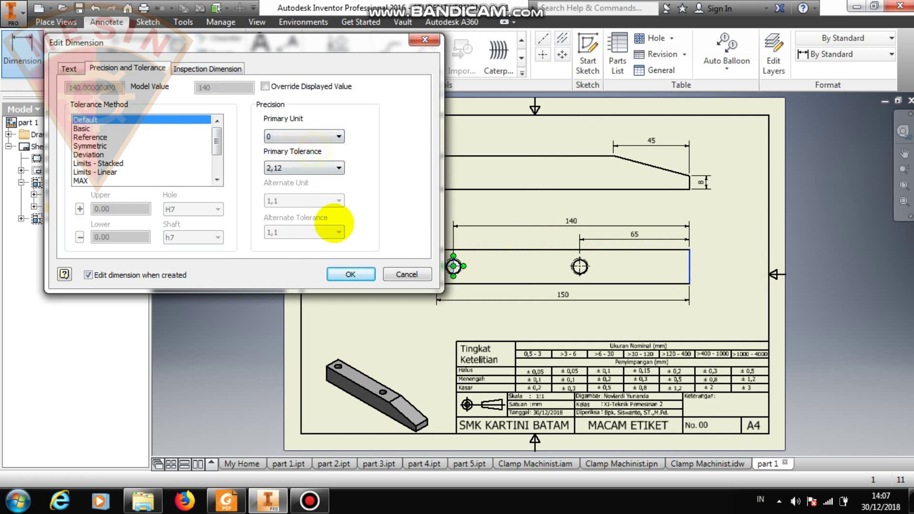
pyautogui.click(351, 274)
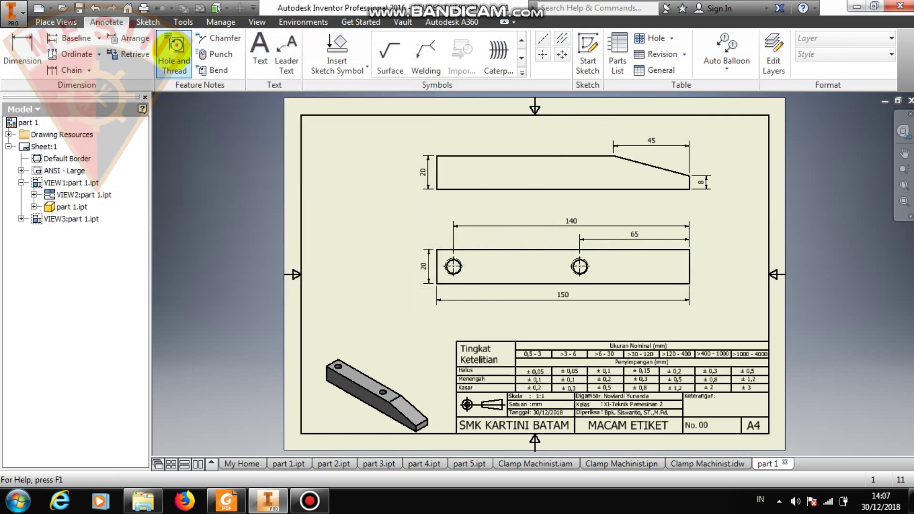
# - Add a thread note to the left hole in the plan view and edit it to read 2-M10x1.5 without the thread class
pyautogui.click(176, 53)
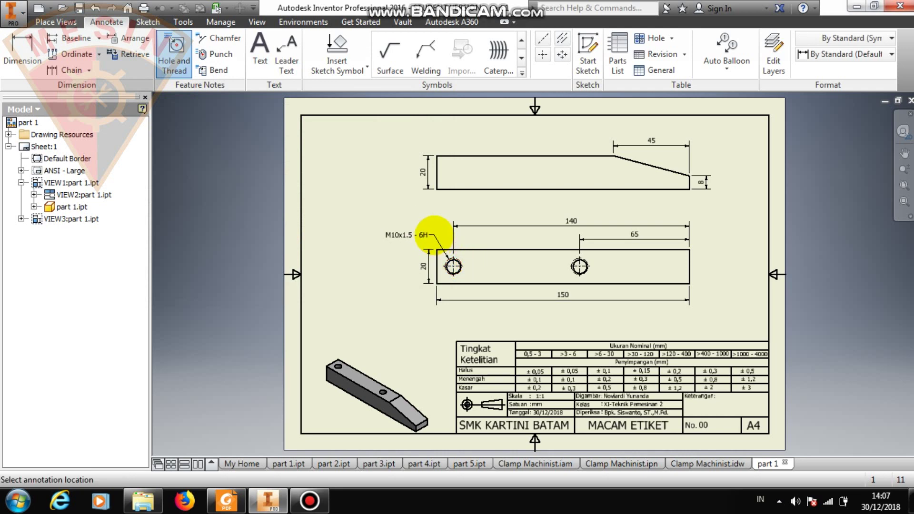
pyautogui.click(400, 237)
pyautogui.doubleClick(404, 235)
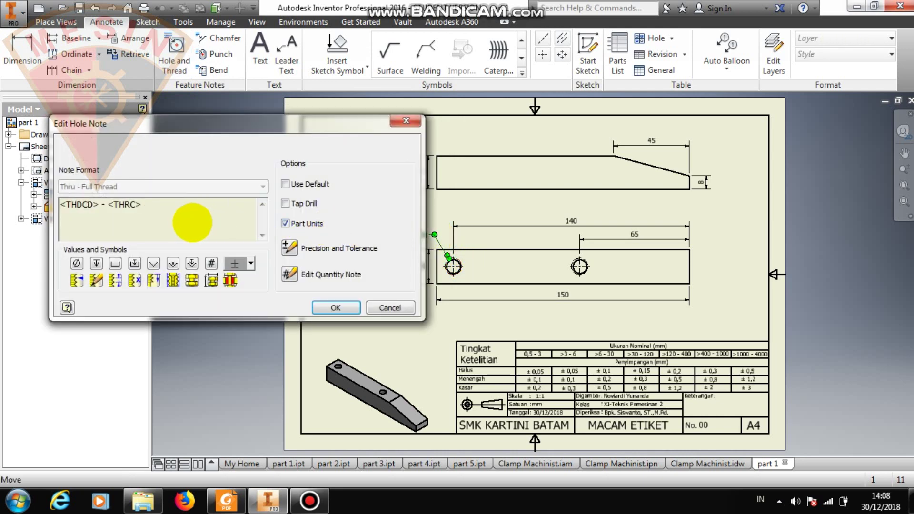
pyautogui.moveTo(192, 222); pyautogui.dragTo(106, 220)
pyautogui.press('BackSpace')
pyautogui.press('BackSpace')
pyautogui.press('BackSpace')
pyautogui.press('BackSpace')
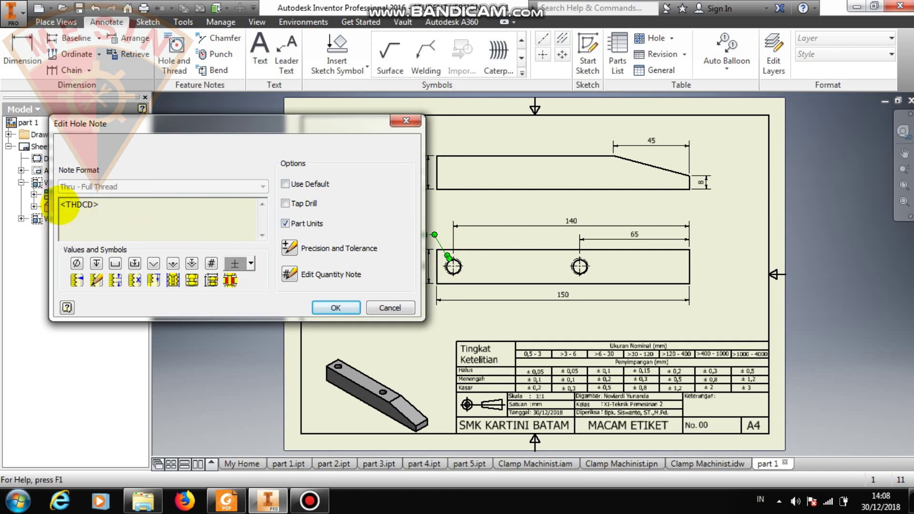
pyautogui.click(334, 307)
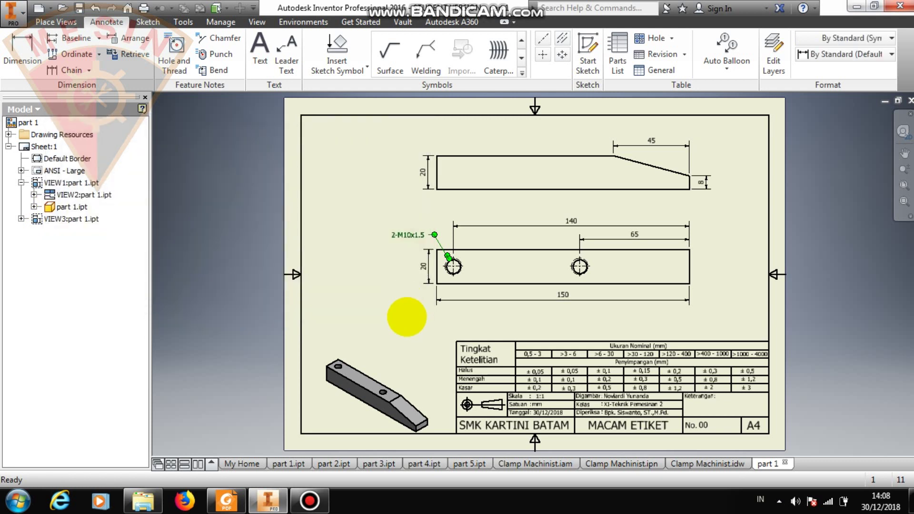
pyautogui.click(409, 322)
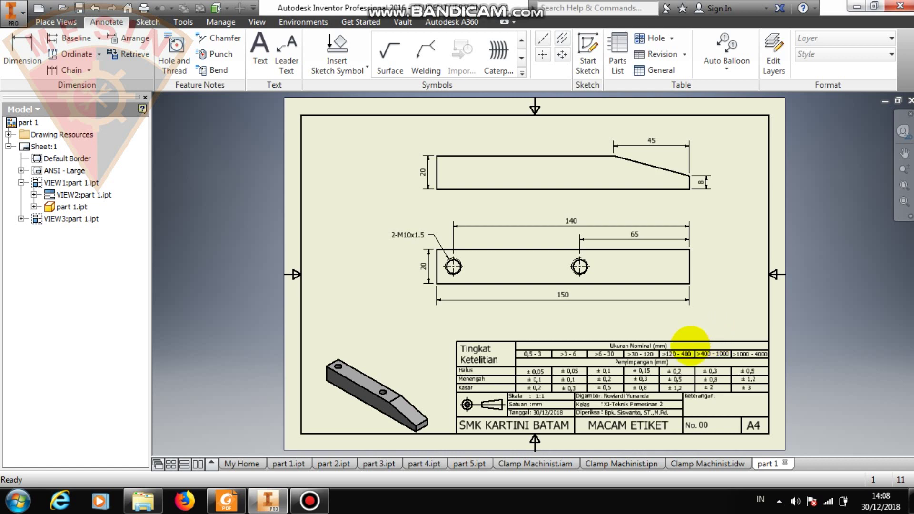
# - Edit the sheet's ANSI - Large title block definition and change the drawing number text to 01
pyautogui.rightClick(64, 170)
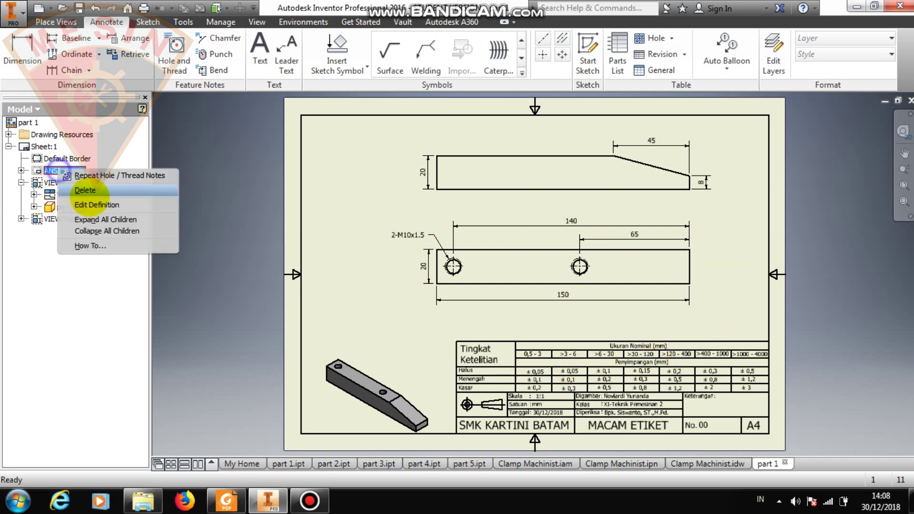
pyautogui.click(98, 204)
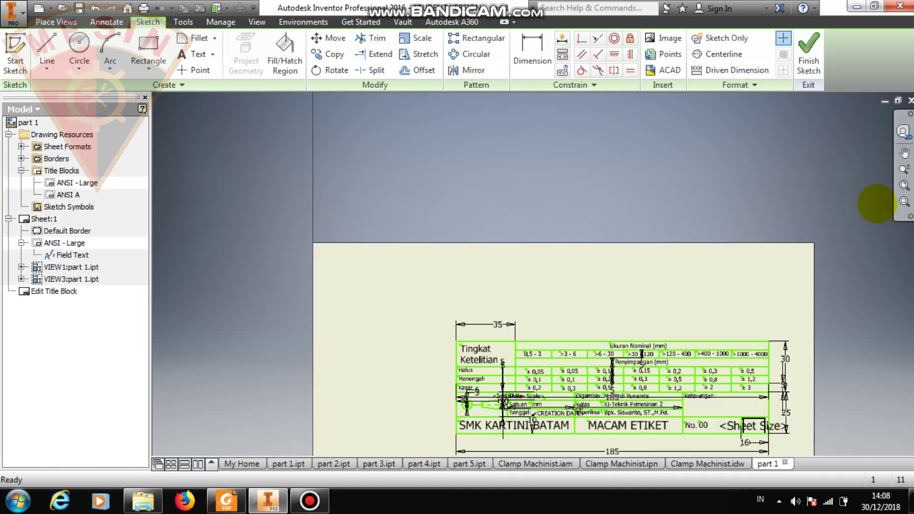
pyautogui.click(905, 185)
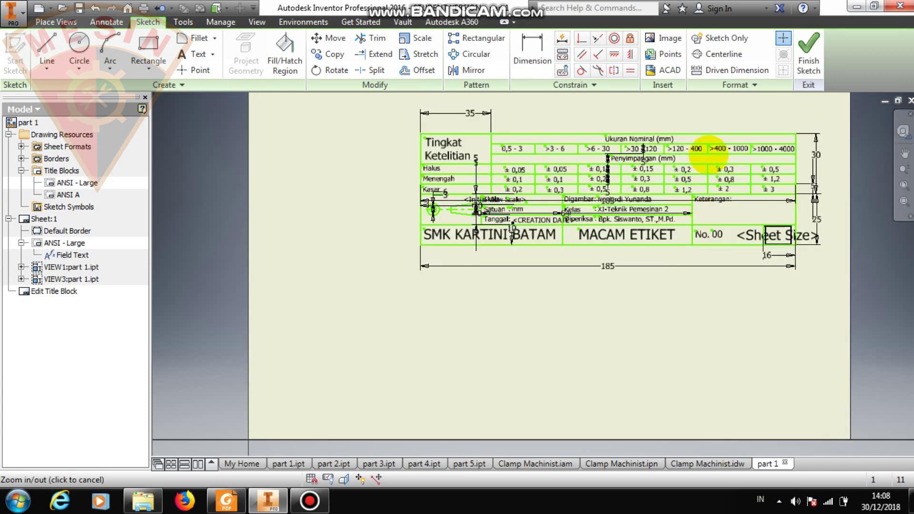
pyautogui.scroll(3, 714, 179)
pyautogui.click(882, 197)
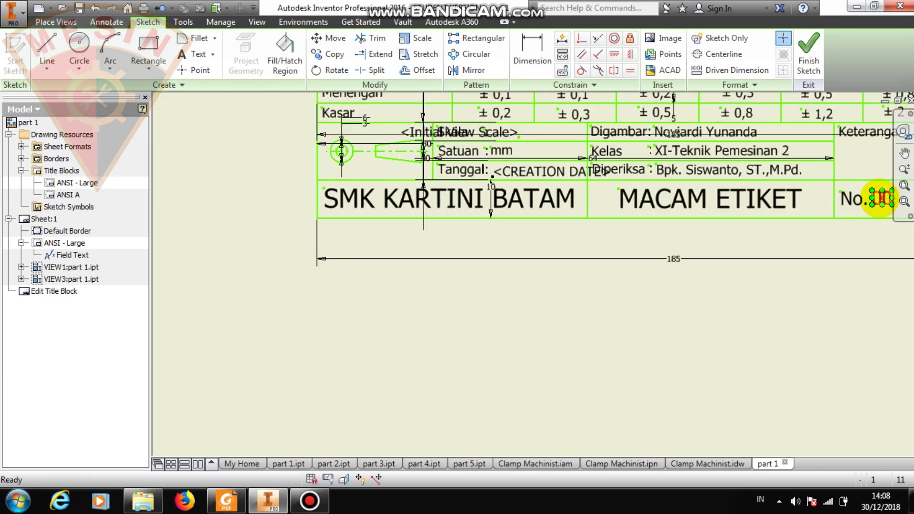
pyautogui.doubleClick(881, 197)
pyautogui.press('BackSpace')
pyautogui.write('1')
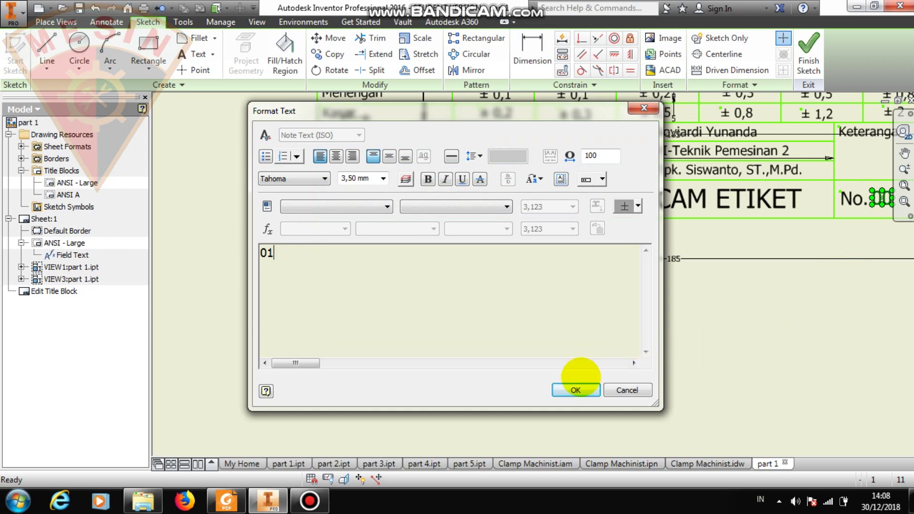
pyautogui.click(576, 389)
# - Replace the MACAM ETIKET title text with CLAMP MACHINIST, centre it in its cell, and save the title block edits
pyautogui.doubleClick(721, 204)
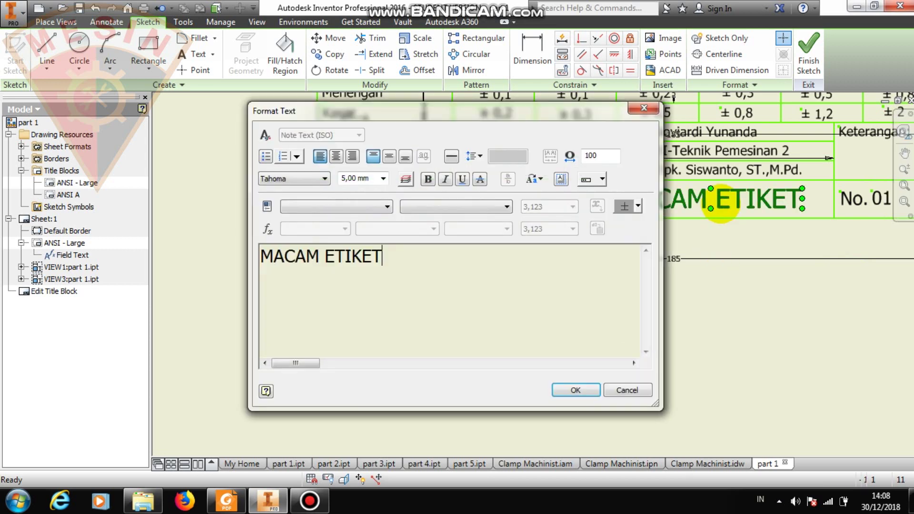
pyautogui.write('CLAMP MACHINIST')
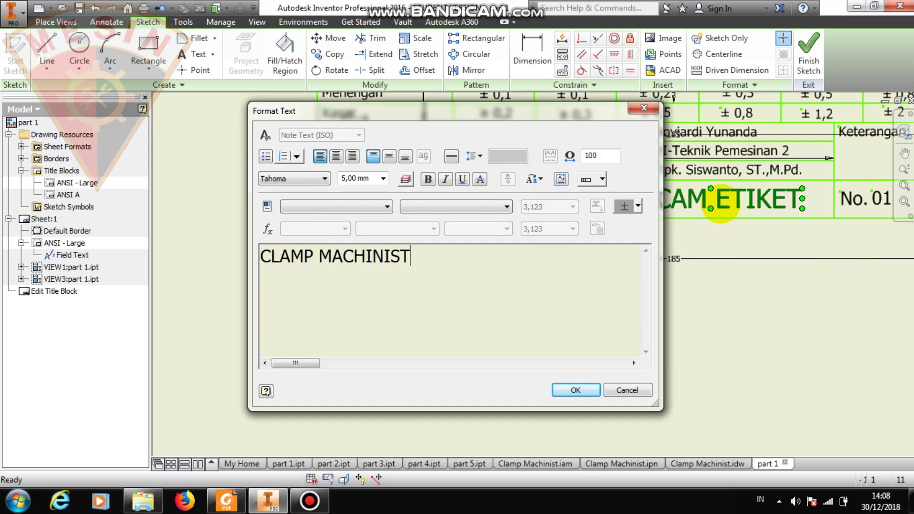
pyautogui.click(572, 390)
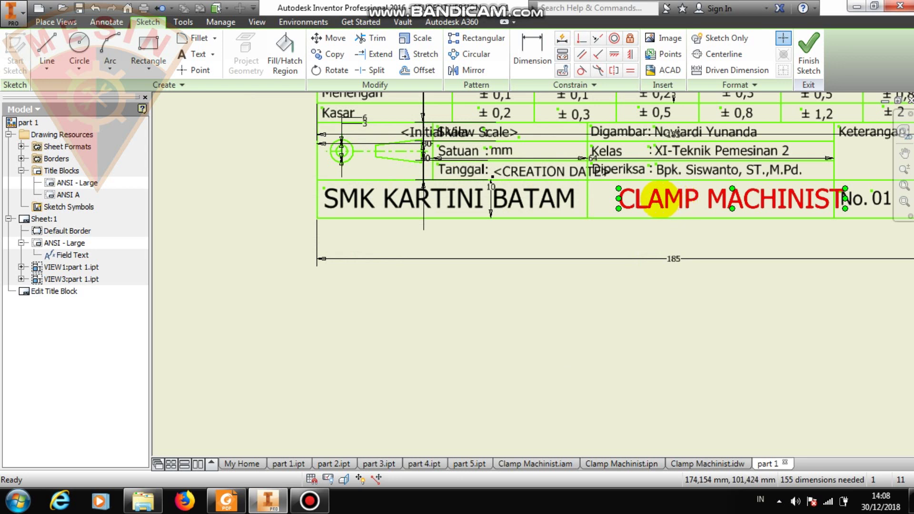
pyautogui.moveTo(732, 199); pyautogui.dragTo(704, 200)
pyautogui.click(808, 53)
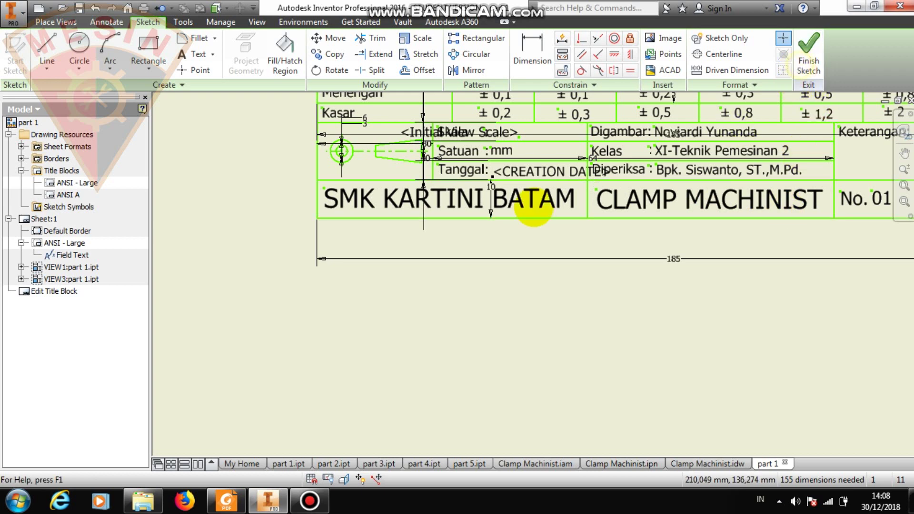
pyautogui.click(398, 265)
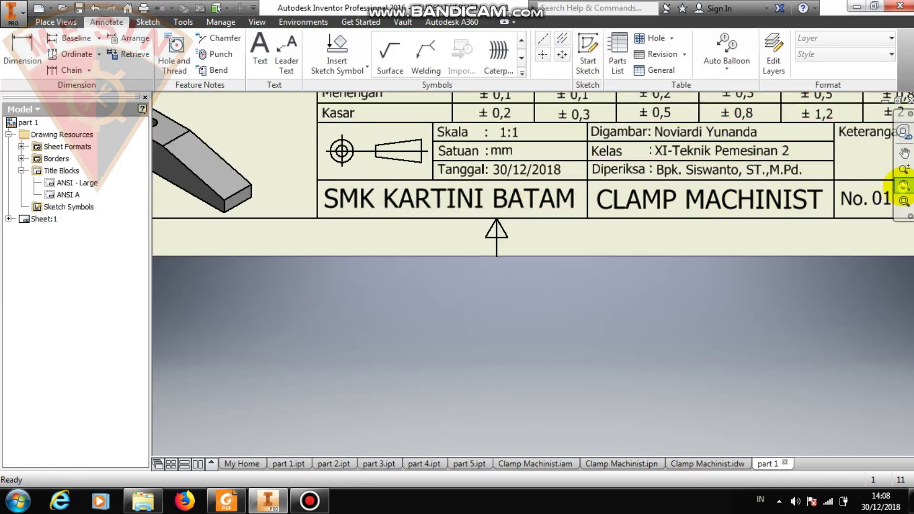
# - Save the drawing as part 1.idw in the clamp machinist folder
pyautogui.click(903, 185)
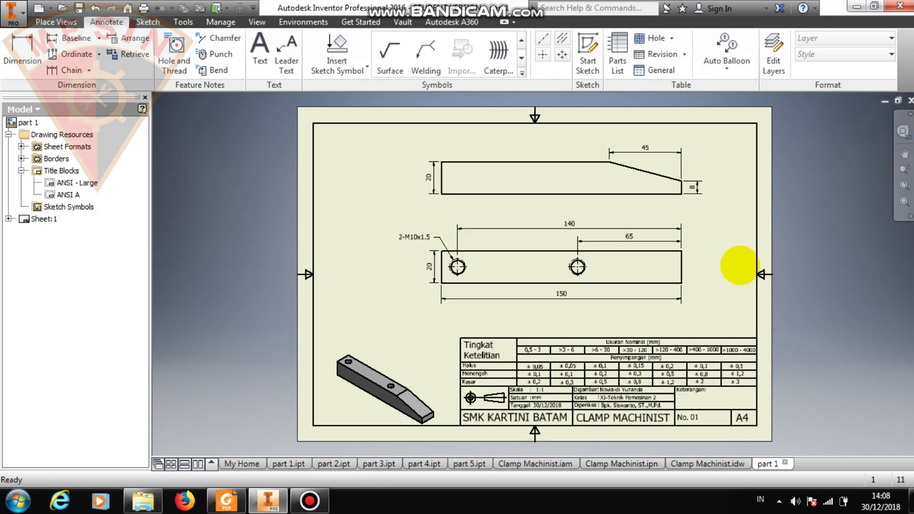
pyautogui.hotkey('ctrl', 's')
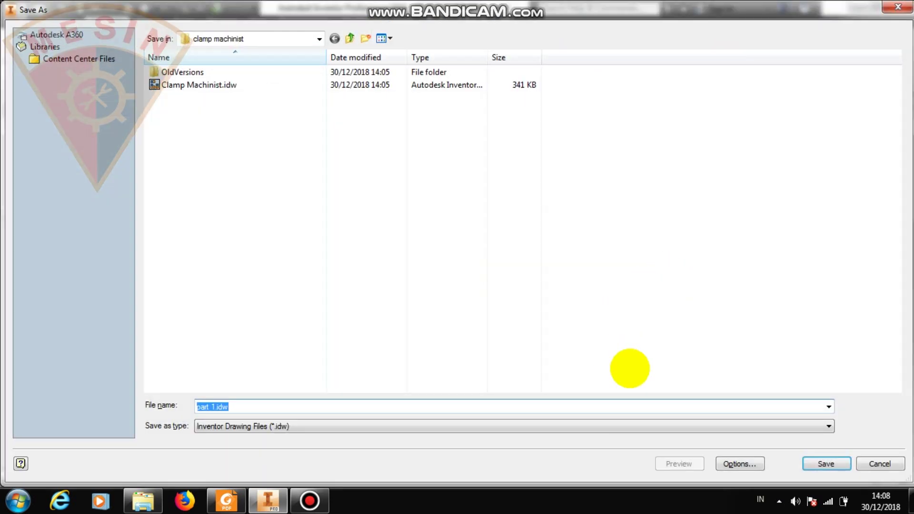
pyautogui.click(808, 465)
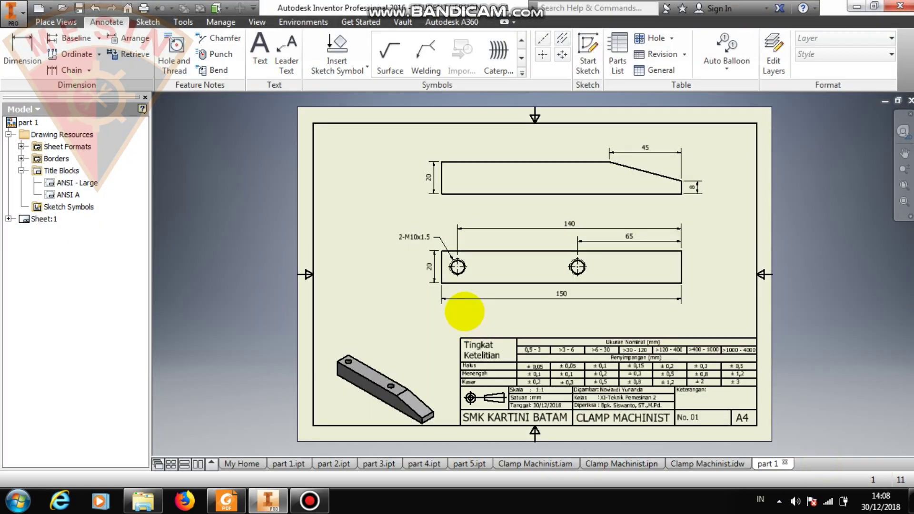